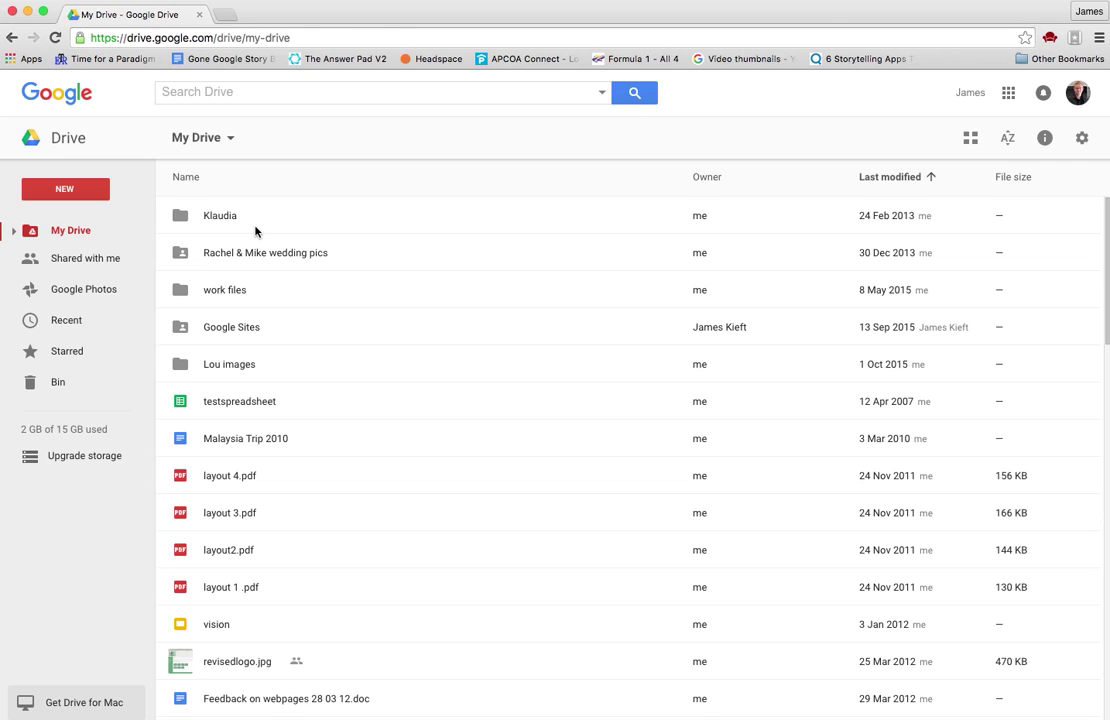
# From Google Drive's New > More menu, create a new blank Google Form
pyautogui.click(73, 194)
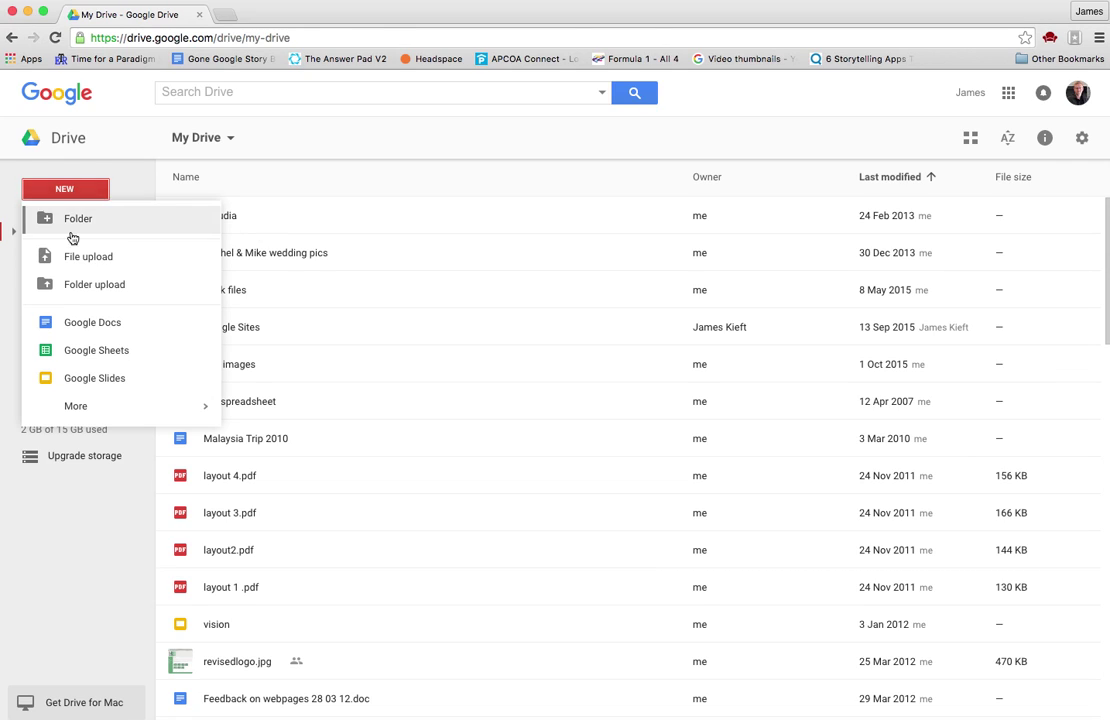
pyautogui.moveTo(165, 405)
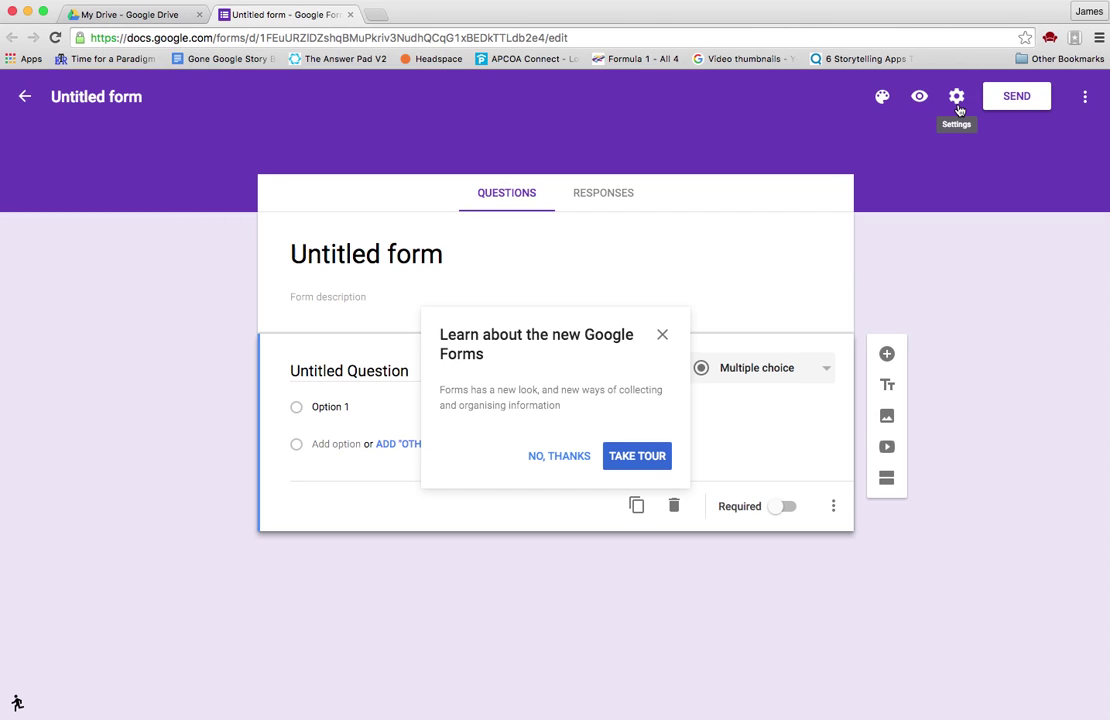
# Close the 'Learn about the new Google Forms' tour prompt with No, thanks
pyautogui.click(662, 334)
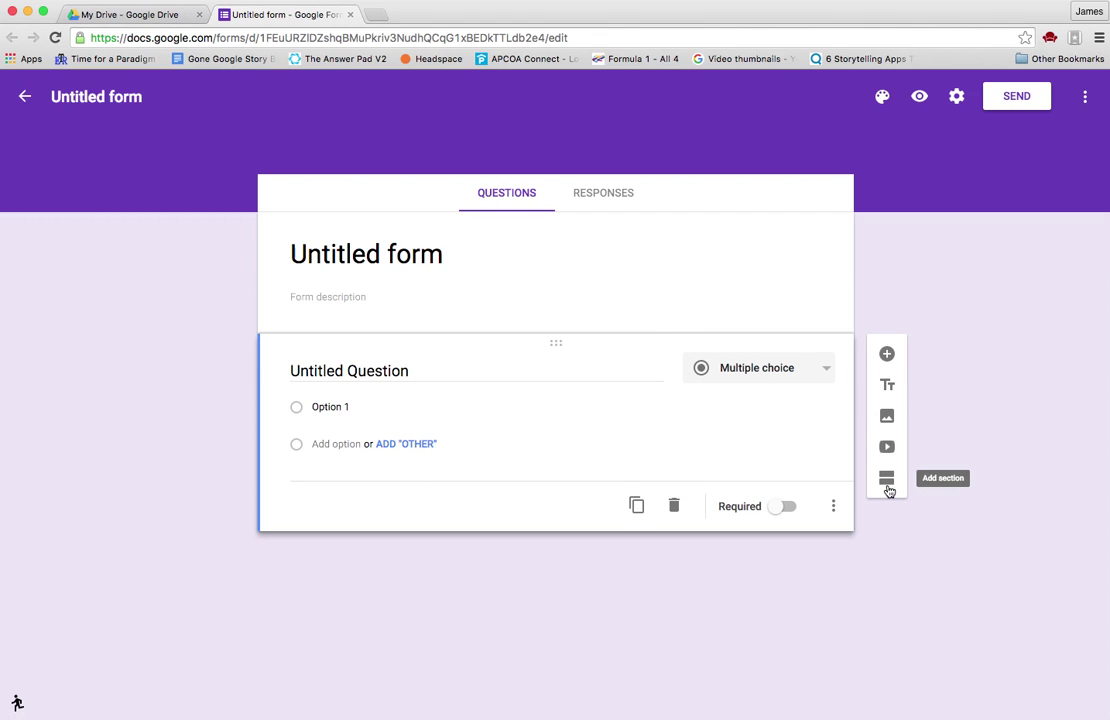
# Replace the 'Untitled form' title with 'James video'
pyautogui.click(323, 257)
pyautogui.write('James')
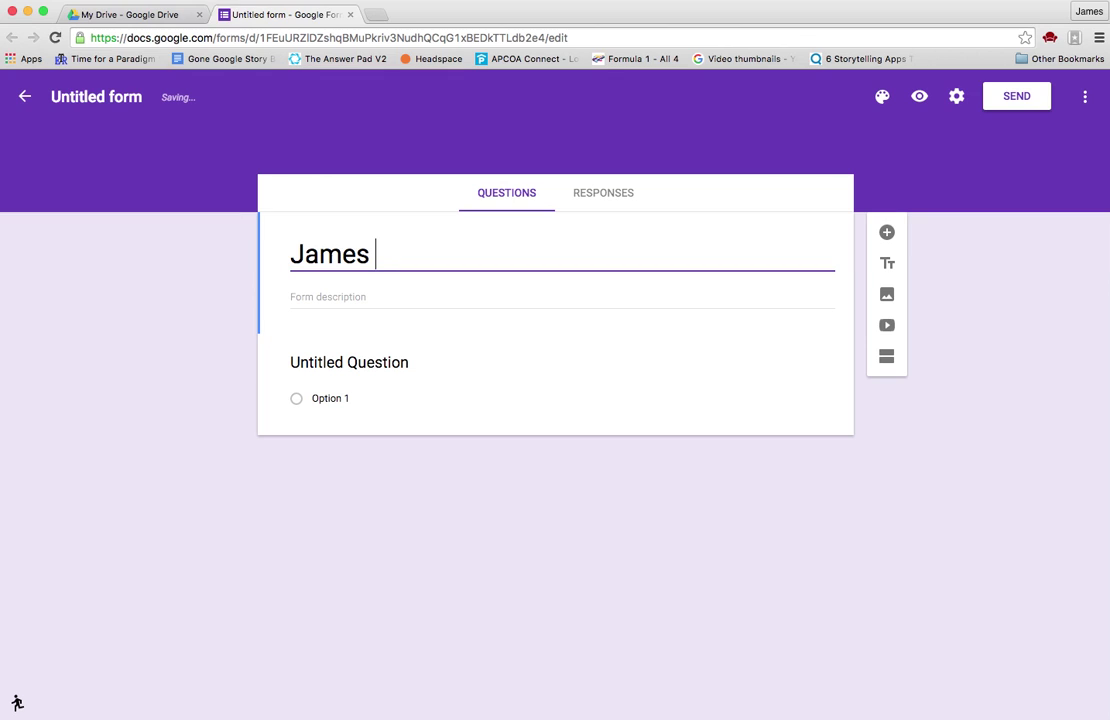
pyautogui.write(' video')
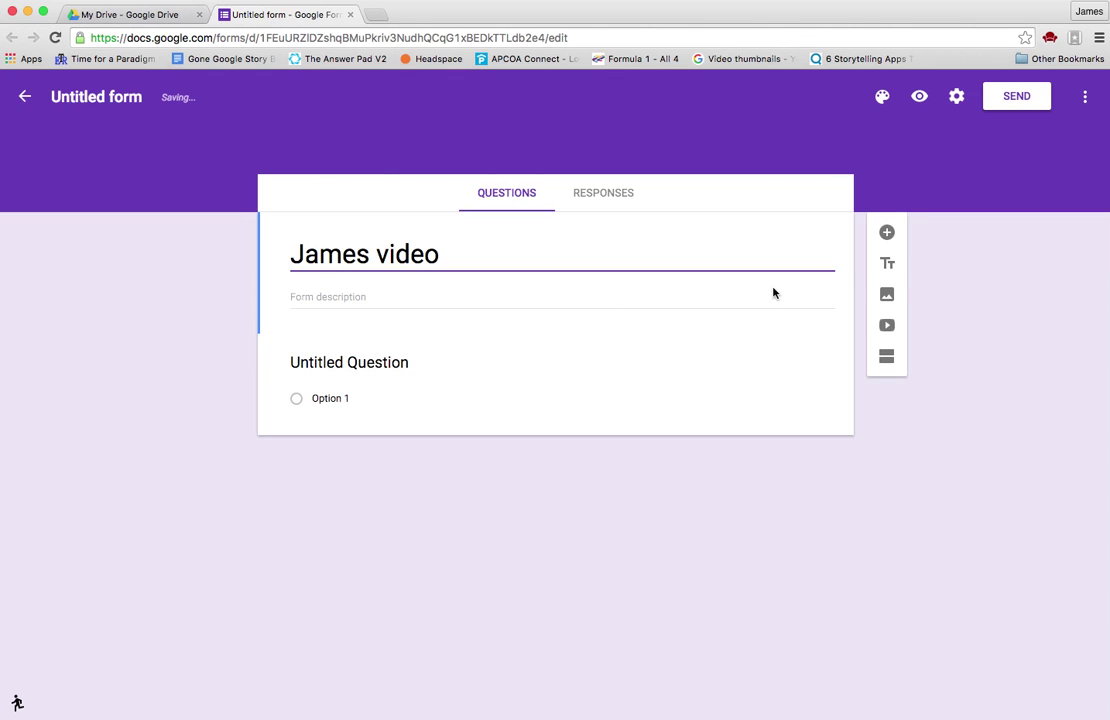
# Change the first question's type to Short answer
pyautogui.click(372, 363)
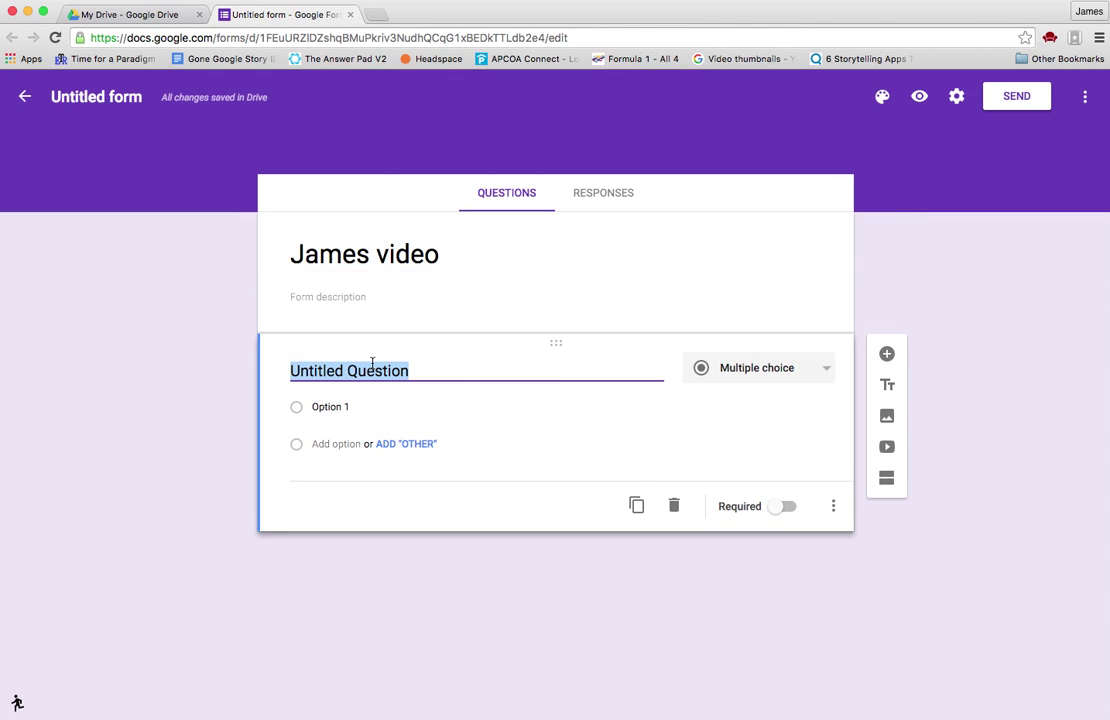
pyautogui.click(830, 374)
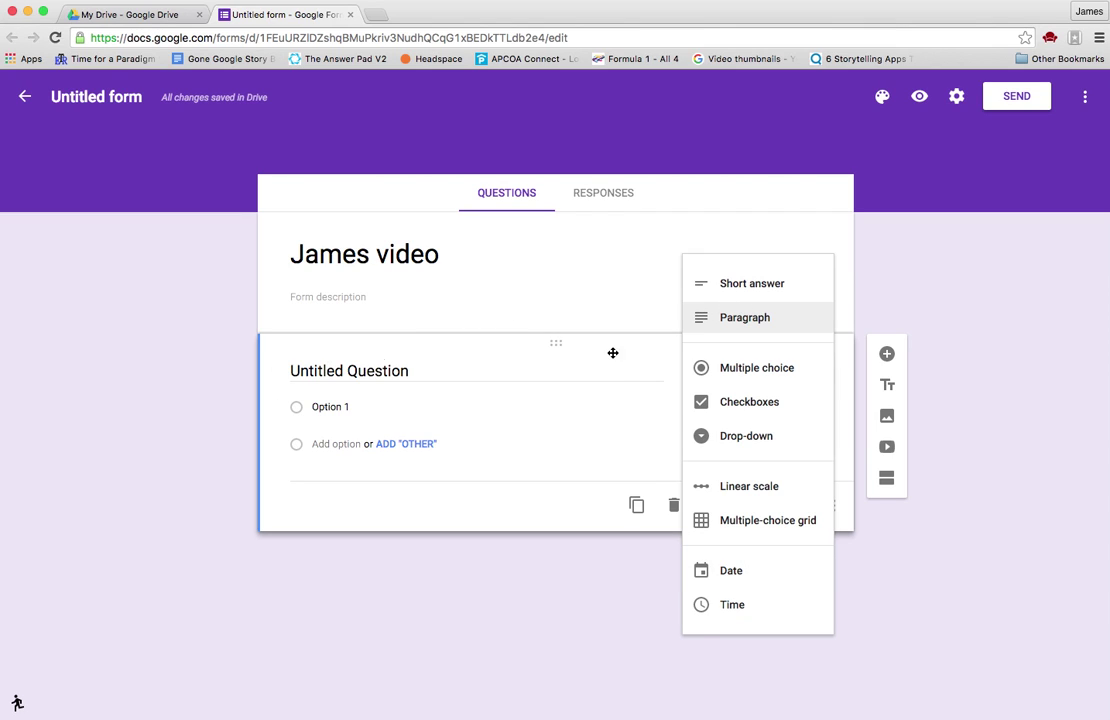
pyautogui.click(724, 286)
# Title the question 'Hello please enter your name' and make it required
pyautogui.click(326, 371)
pyautogui.write('Ha')
pyautogui.press('BackSpace')
pyautogui.write('ellow')
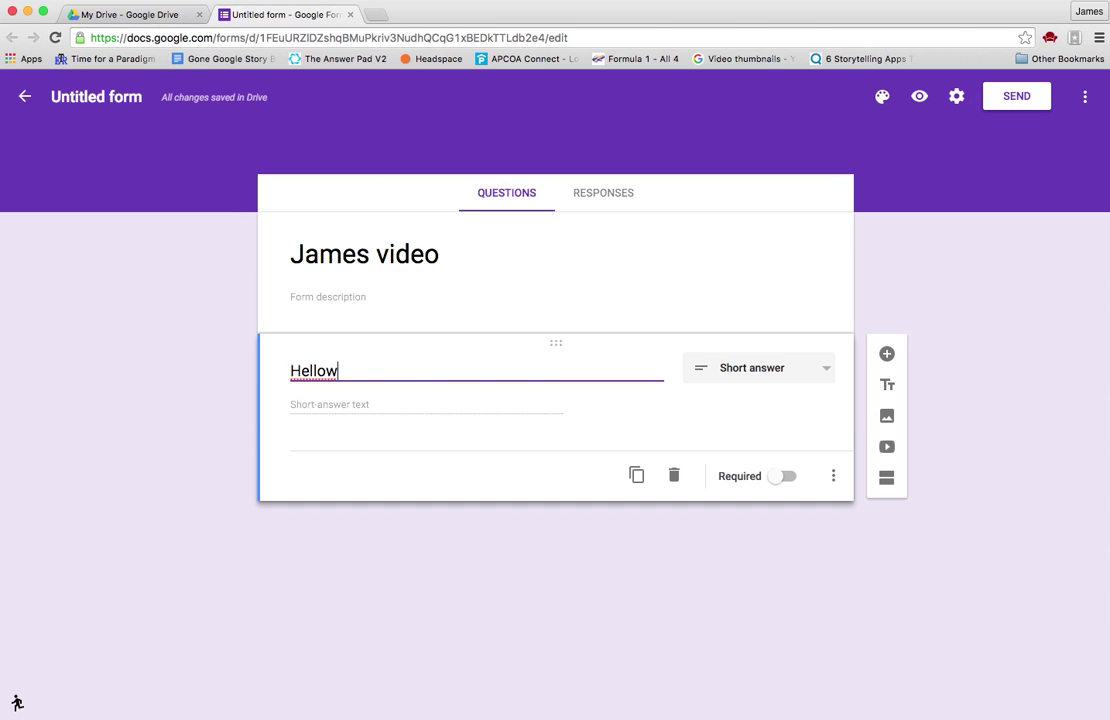
pyautogui.press('BackSpace')
pyautogui.write('plae')
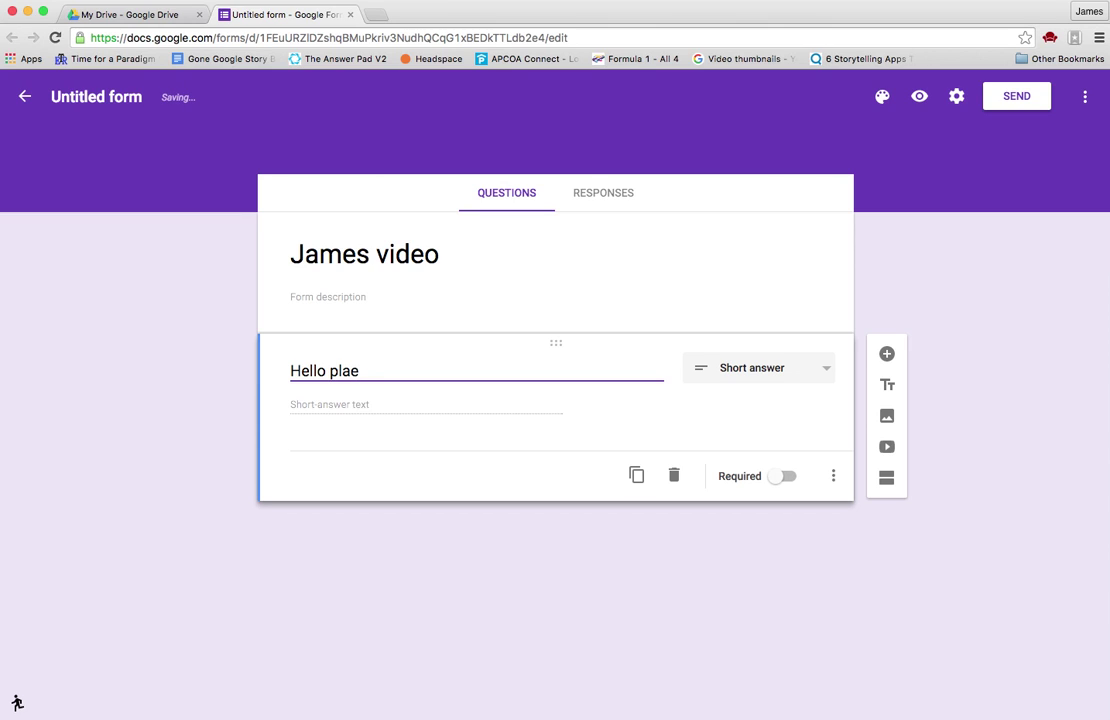
pyautogui.press('BackSpace')
pyautogui.press('BackSpace')
pyautogui.write('ease enter your name')
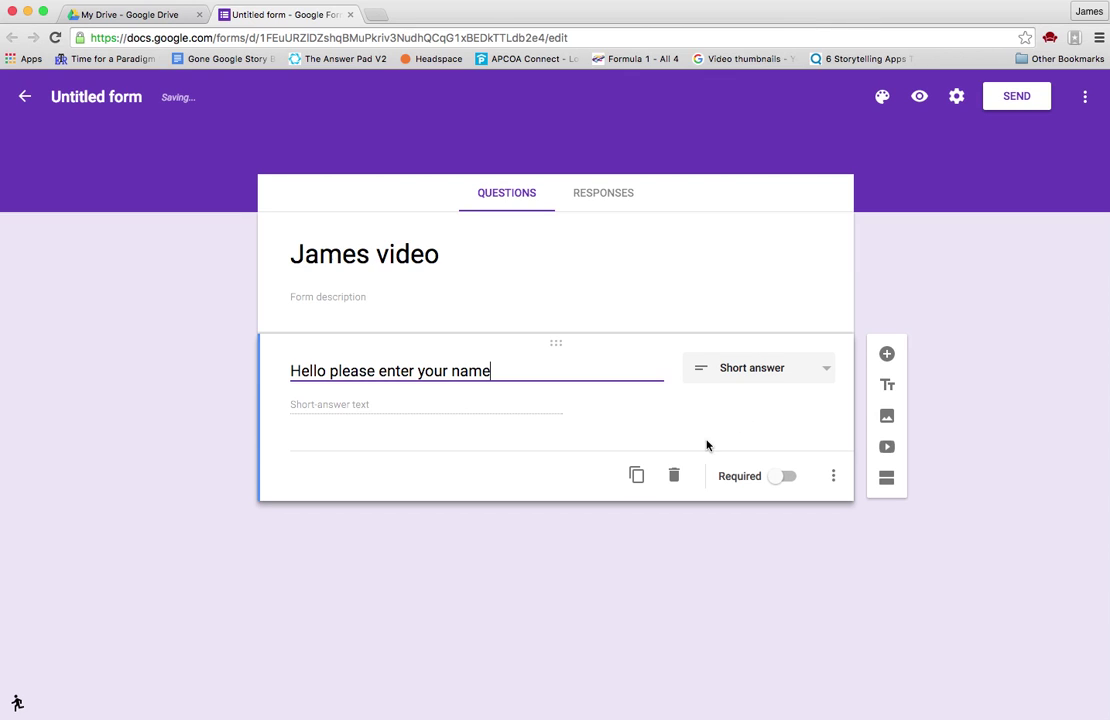
pyautogui.click(781, 478)
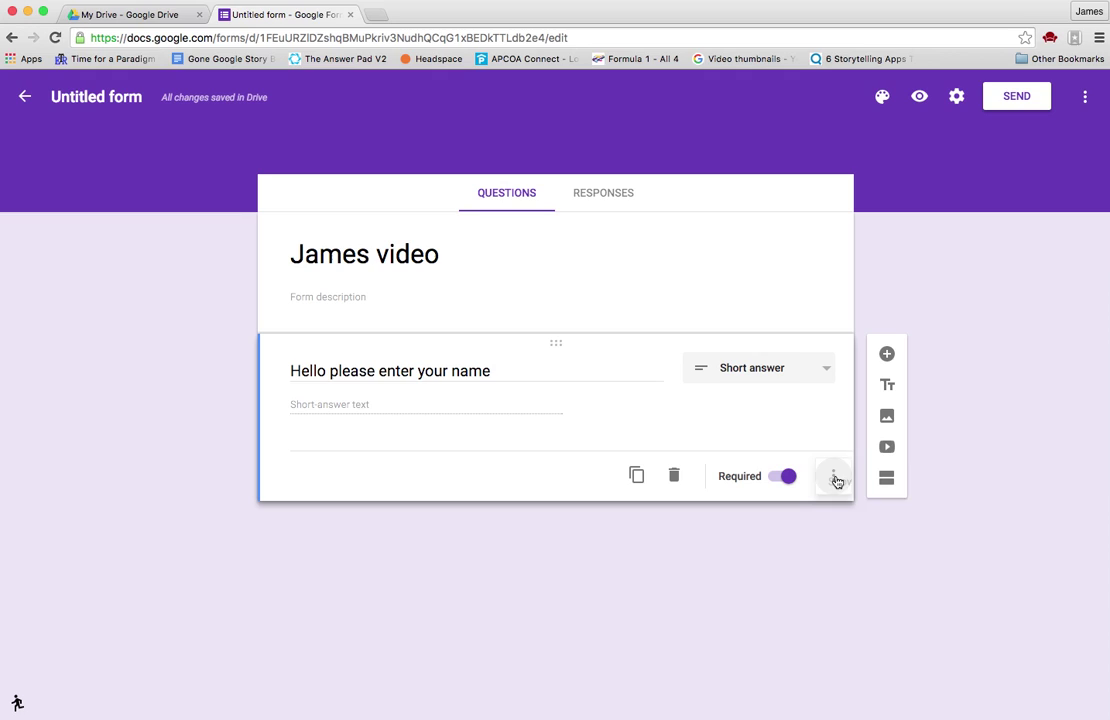
pyautogui.click(834, 478)
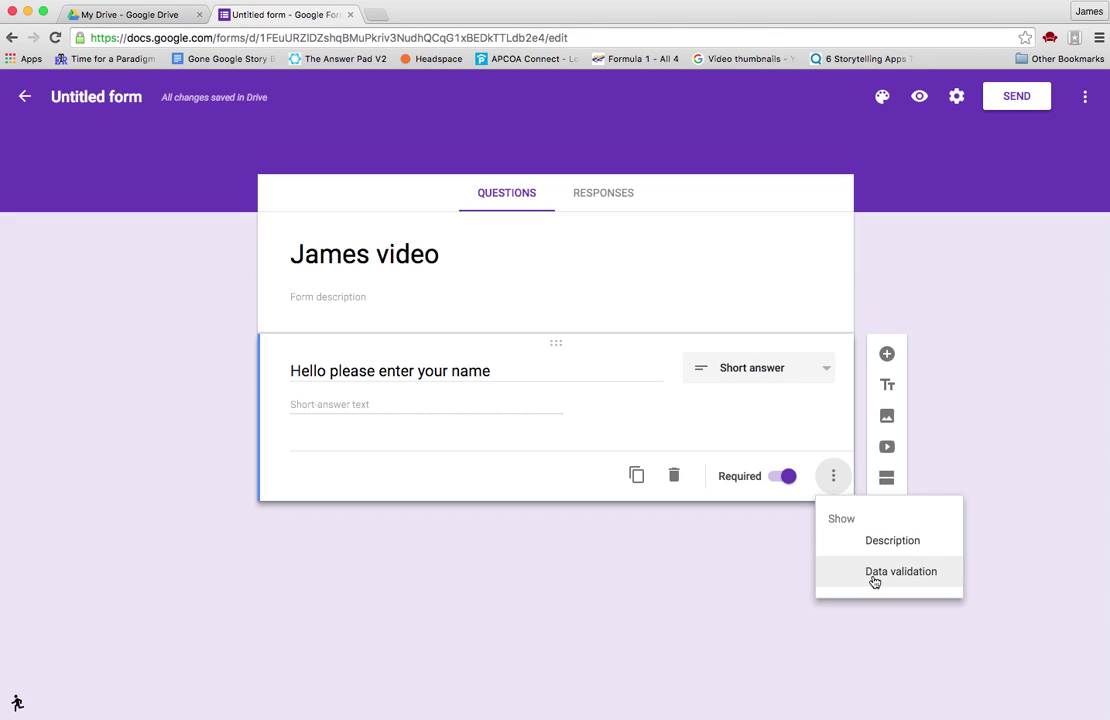
pyautogui.click(752, 440)
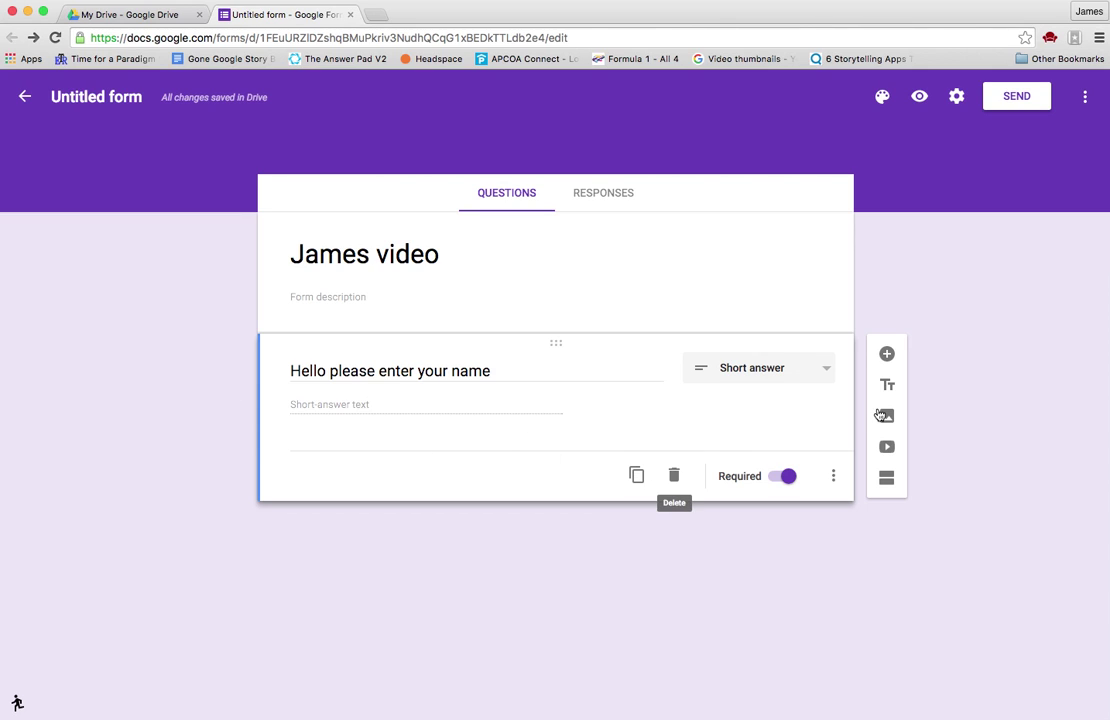
# Add a new question reading 'Which is not a car brand'
pyautogui.click(888, 356)
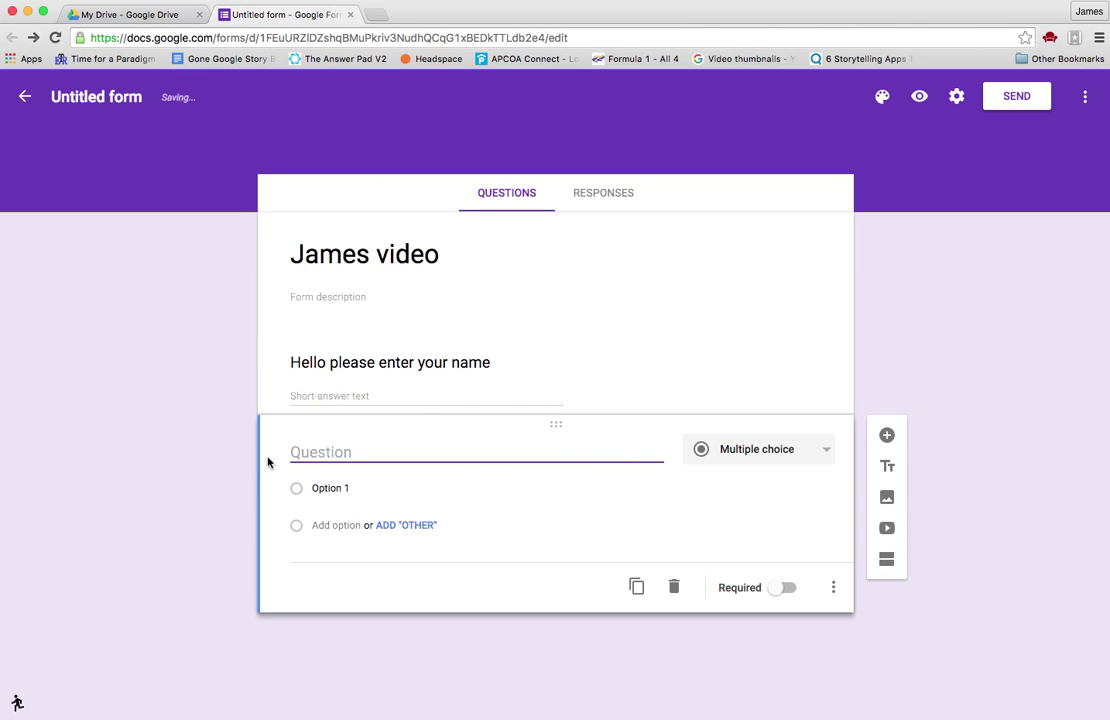
pyautogui.write('Which is not a car brand')
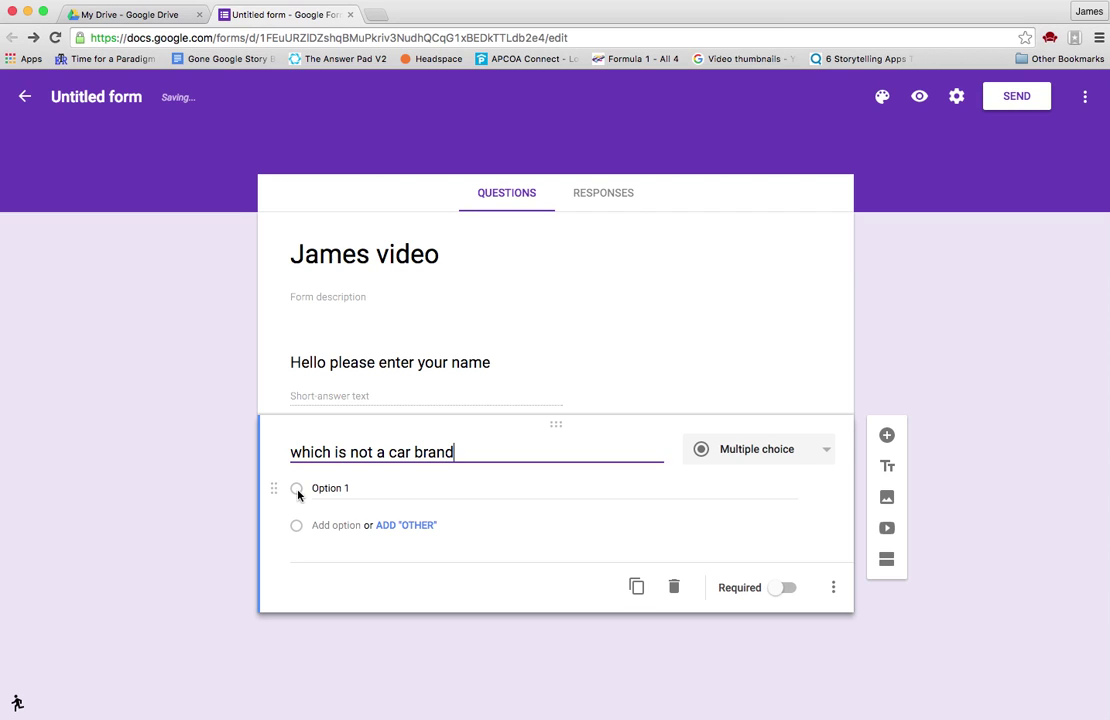
pyautogui.click(298, 491)
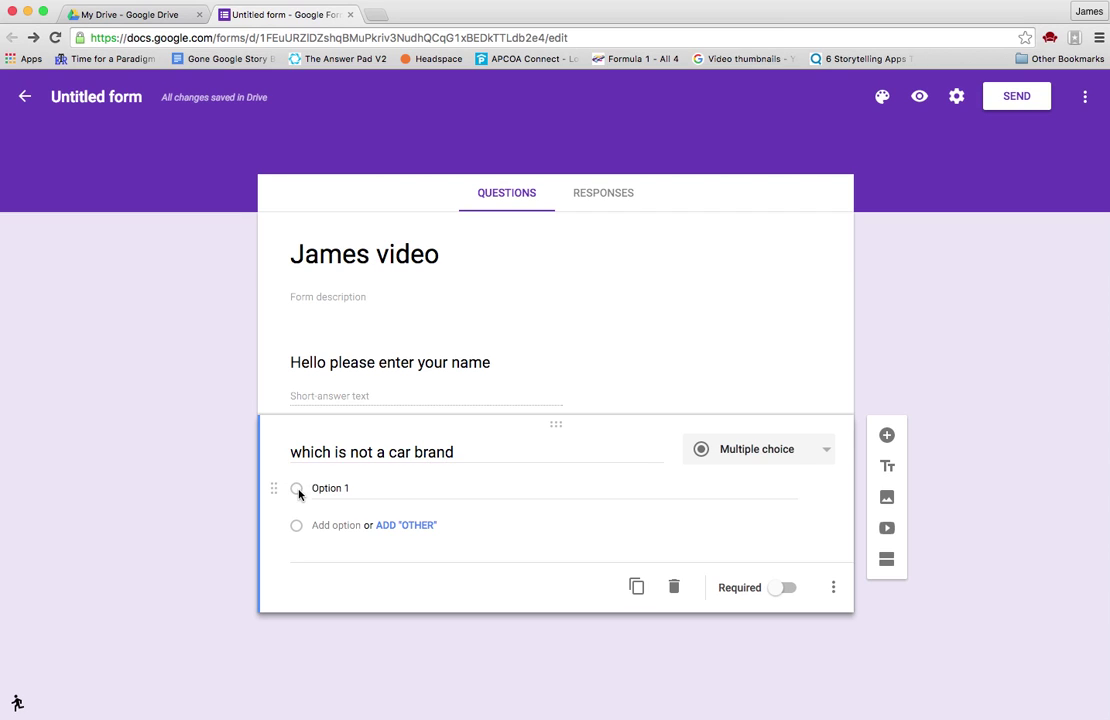
# Give it choices apple, ford, audi and Other, and make it required
pyautogui.click(364, 492)
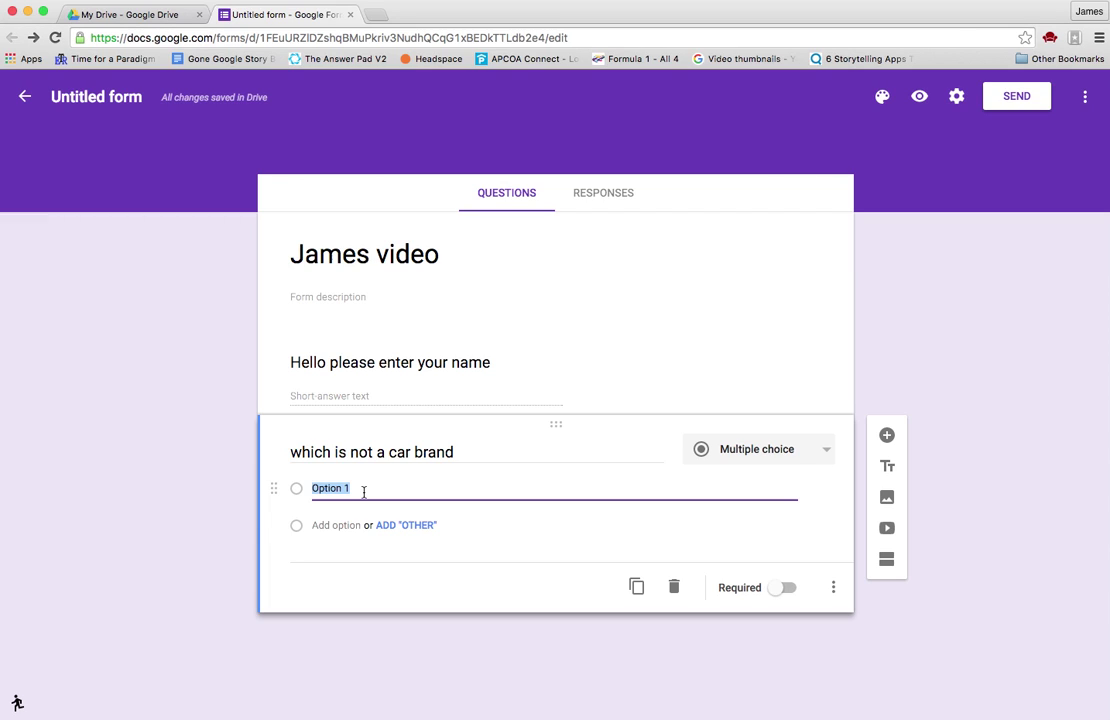
pyautogui.write('apple')
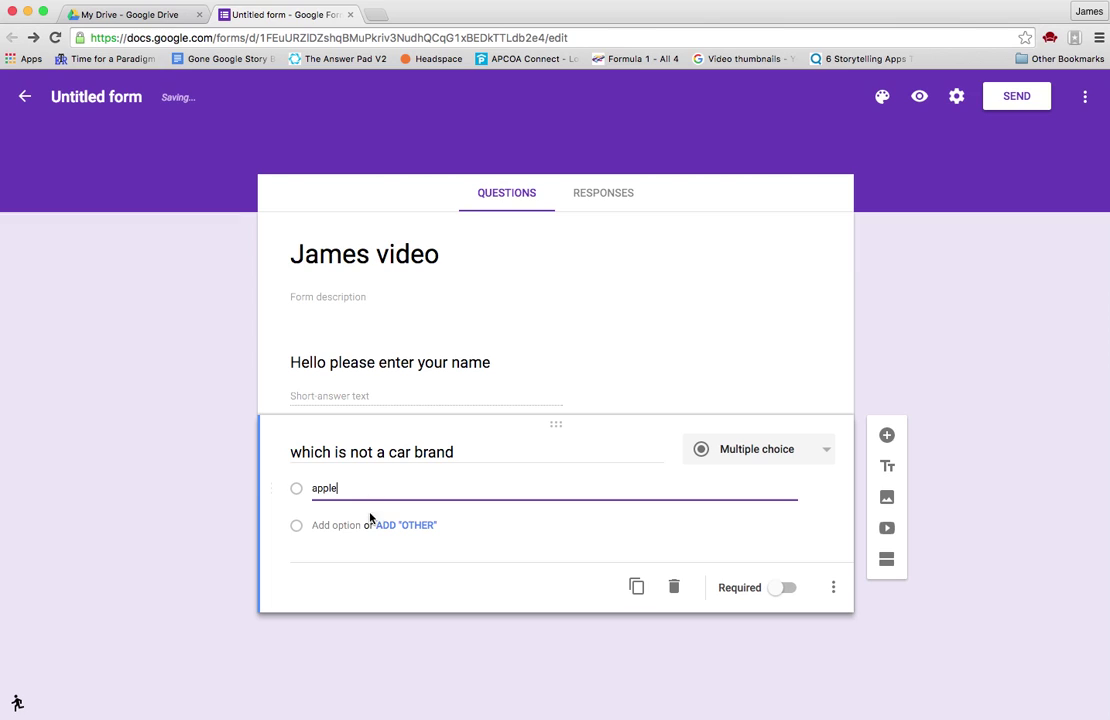
pyautogui.click(357, 525)
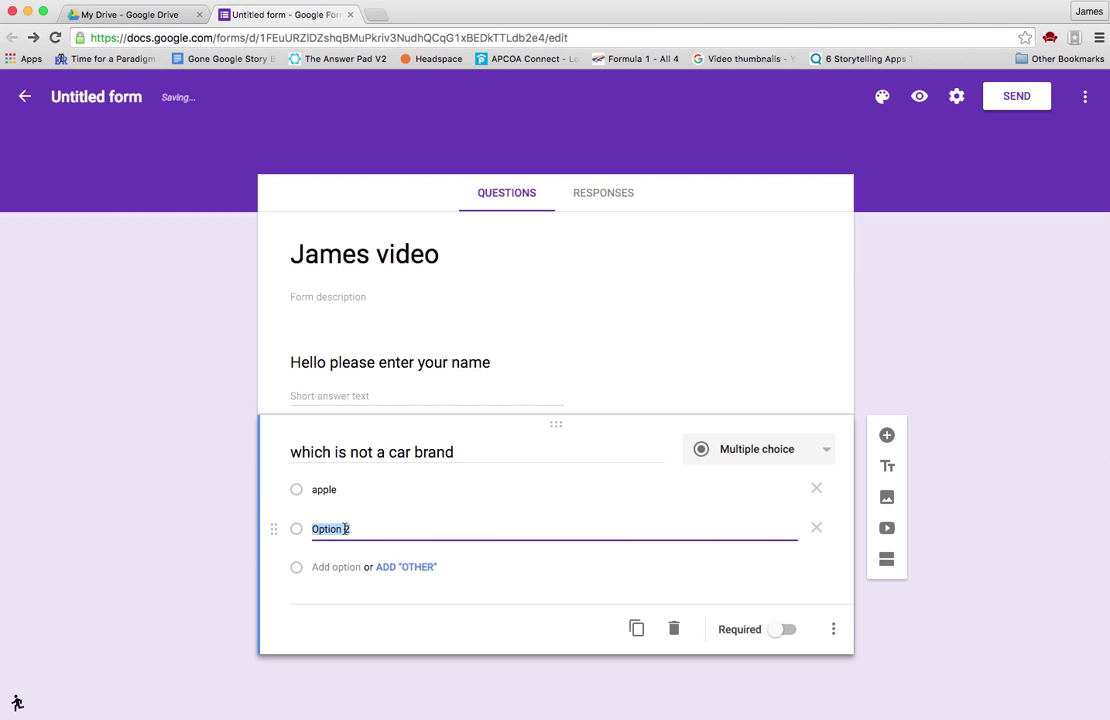
pyautogui.write('ford')
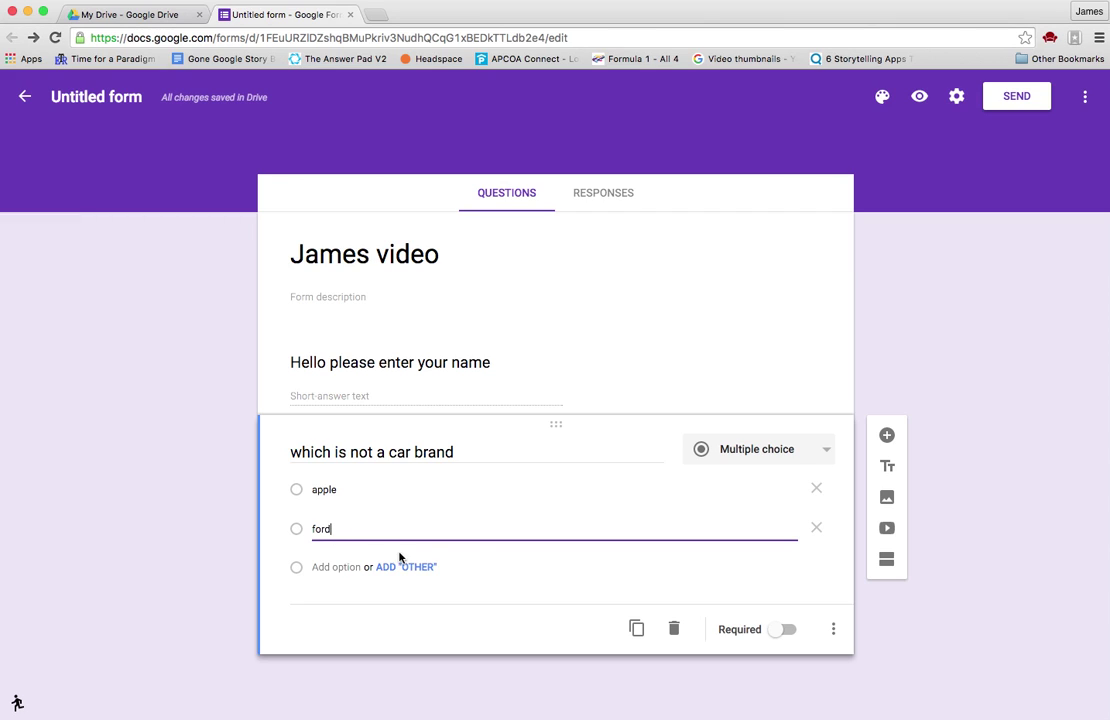
pyautogui.click(470, 564)
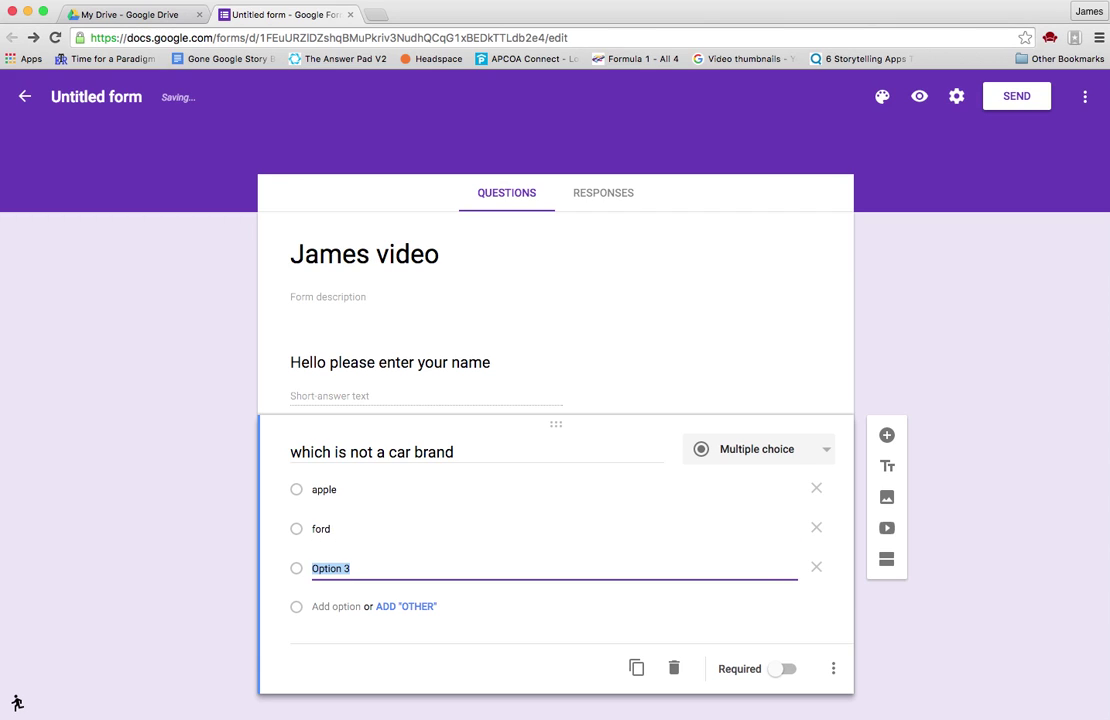
pyautogui.write('audi')
pyautogui.click(415, 607)
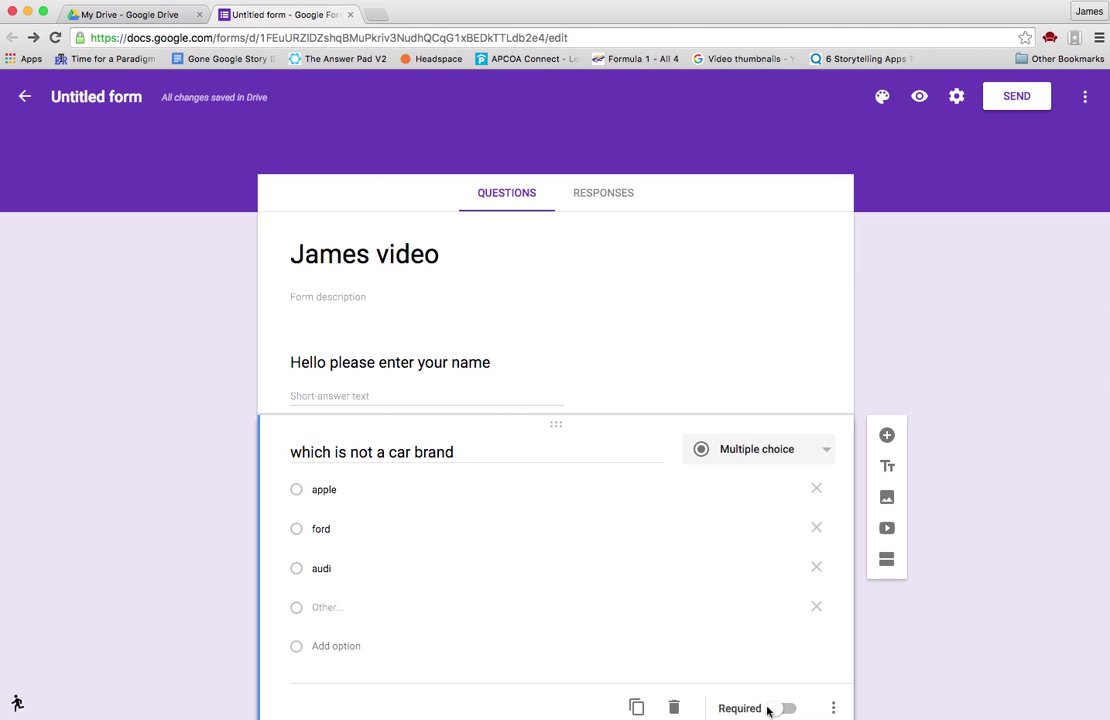
pyautogui.scroll(-2, 768, 634)
pyautogui.click(781, 651)
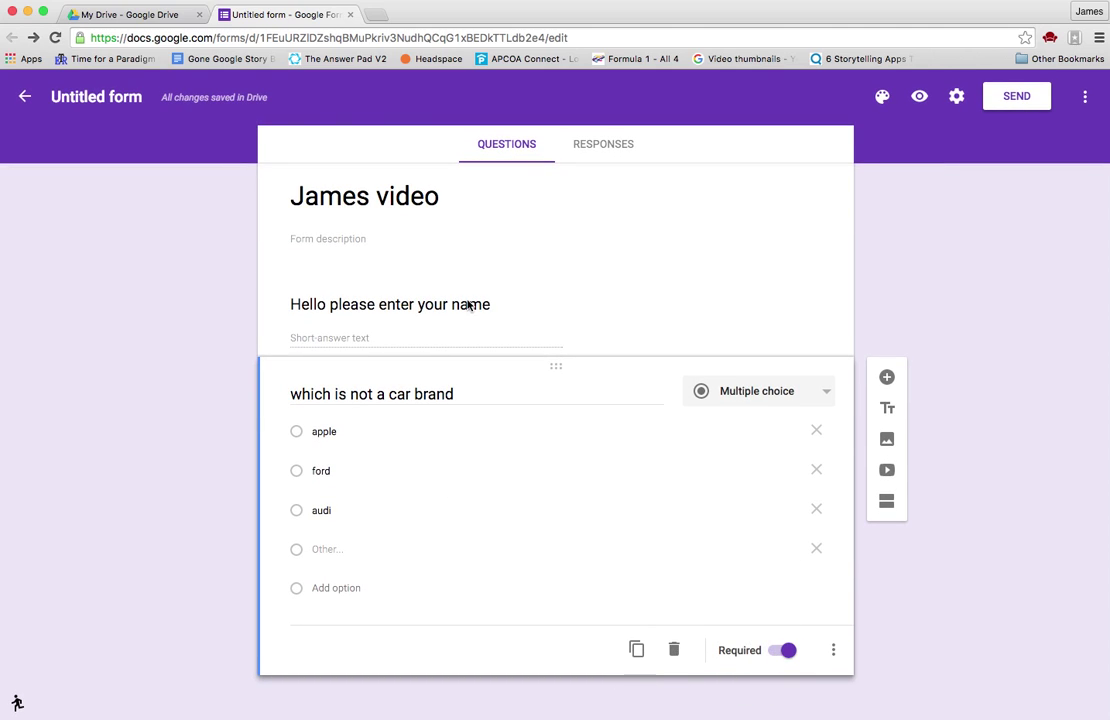
# Add a Checkboxes question titled 'Which is your favourite colour'
pyautogui.click(887, 378)
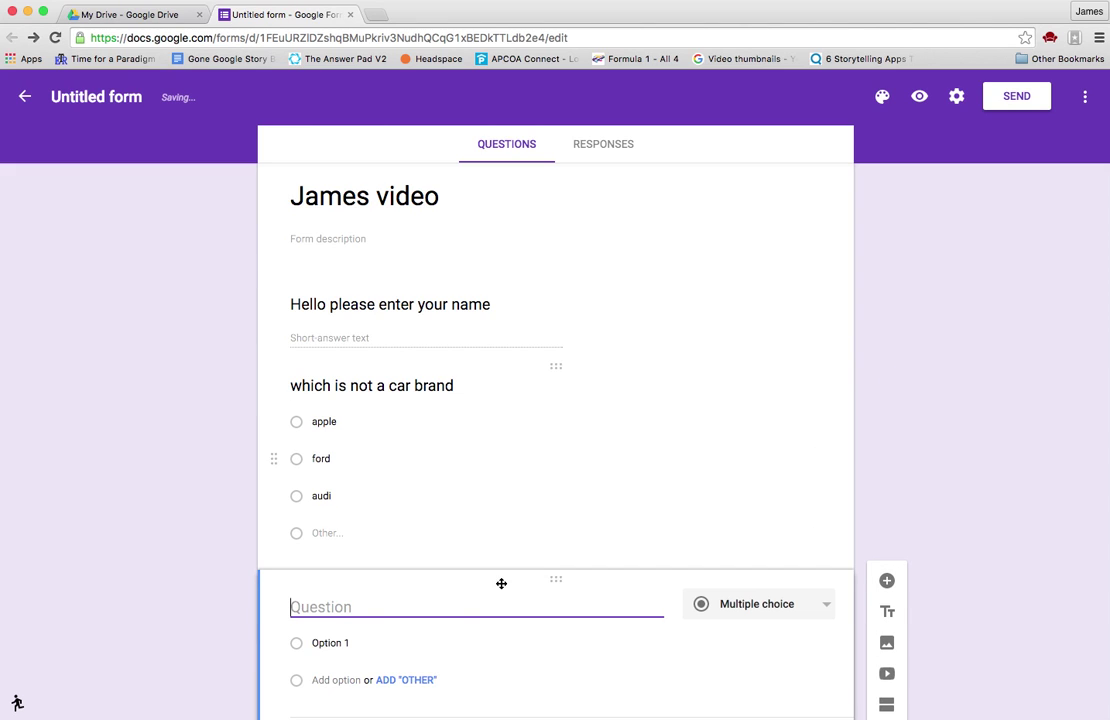
pyautogui.click(824, 511)
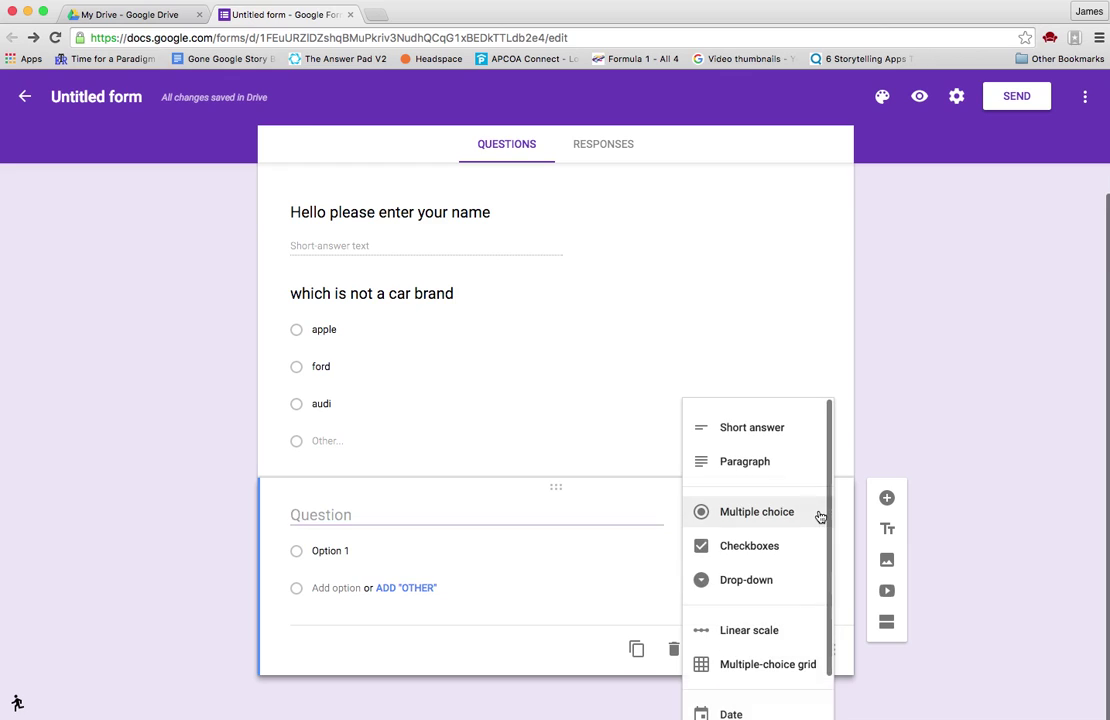
pyautogui.click(748, 547)
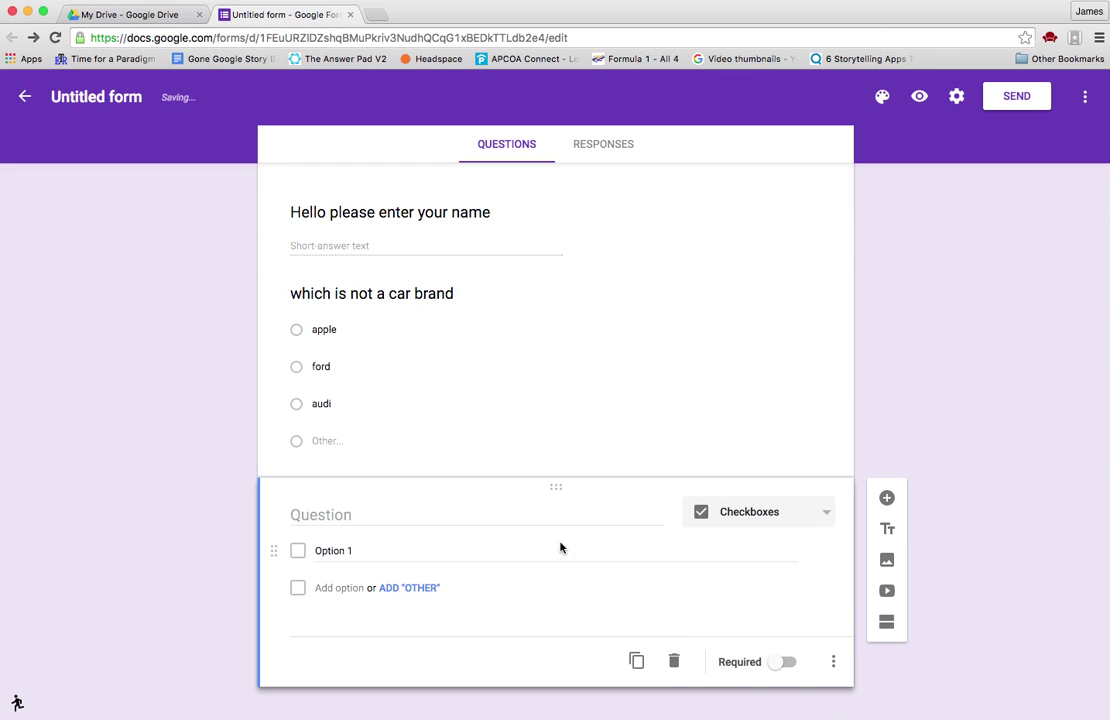
pyautogui.click(320, 515)
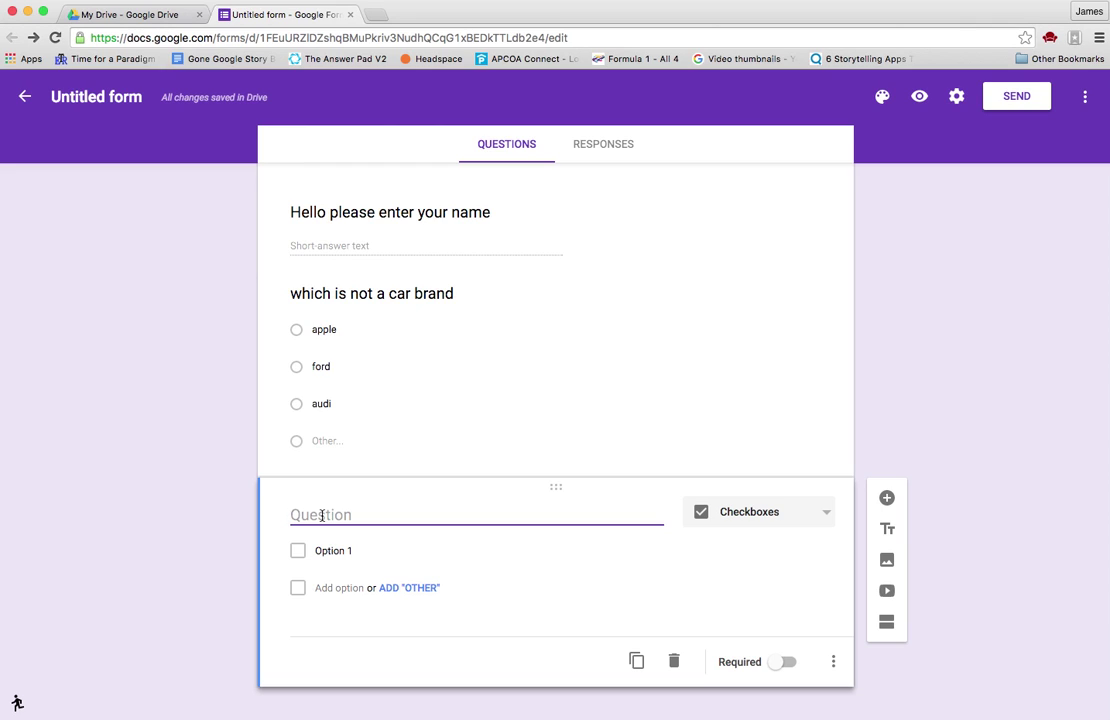
pyautogui.write('whc')
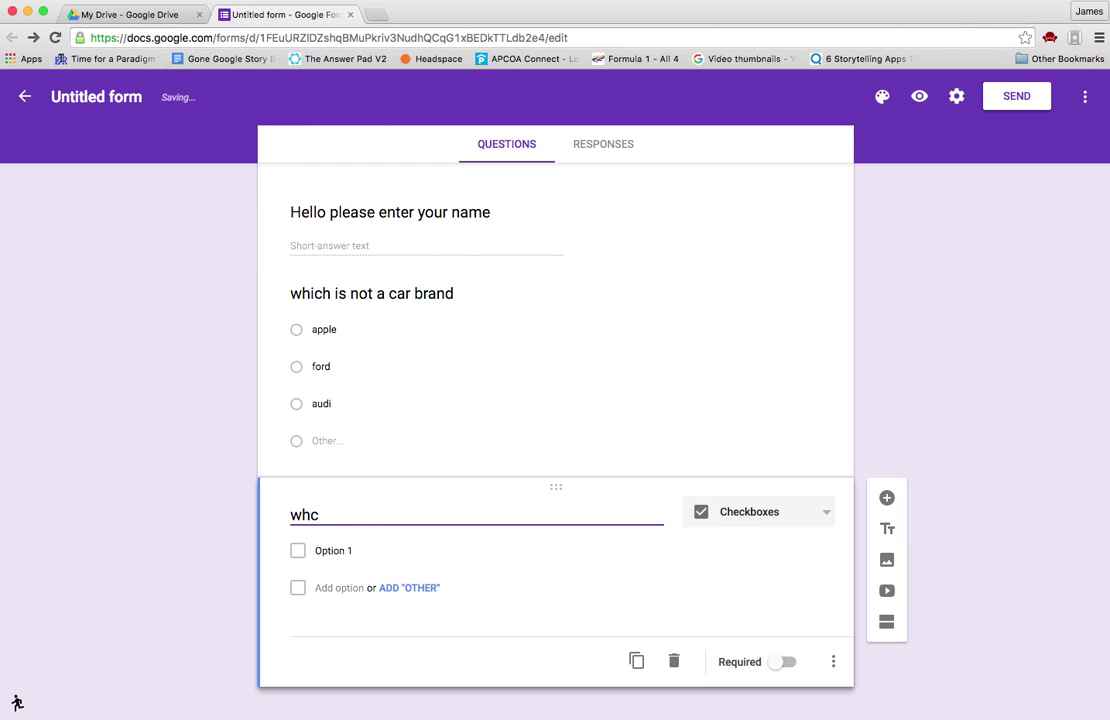
pyautogui.write('ch is your fa')
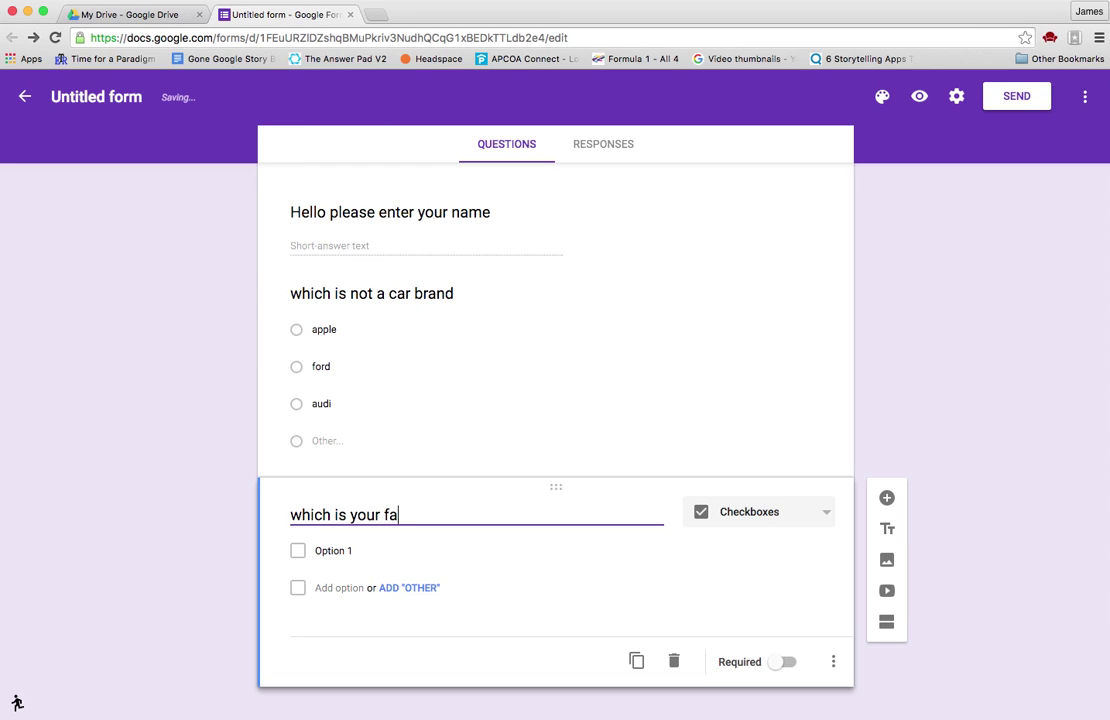
pyautogui.write('vourite colour')
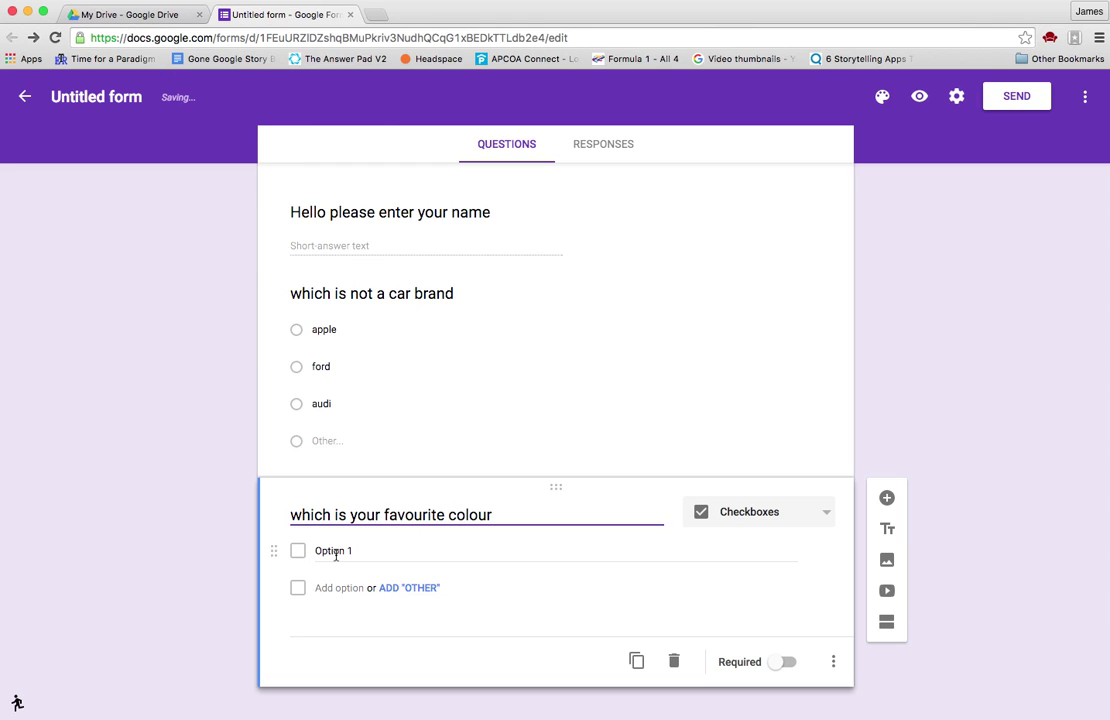
pyautogui.click(284, 518)
pyautogui.write('W')
# Give the colour question options red, blue and Other, and make it required
pyautogui.click(318, 550)
pyautogui.write('red')
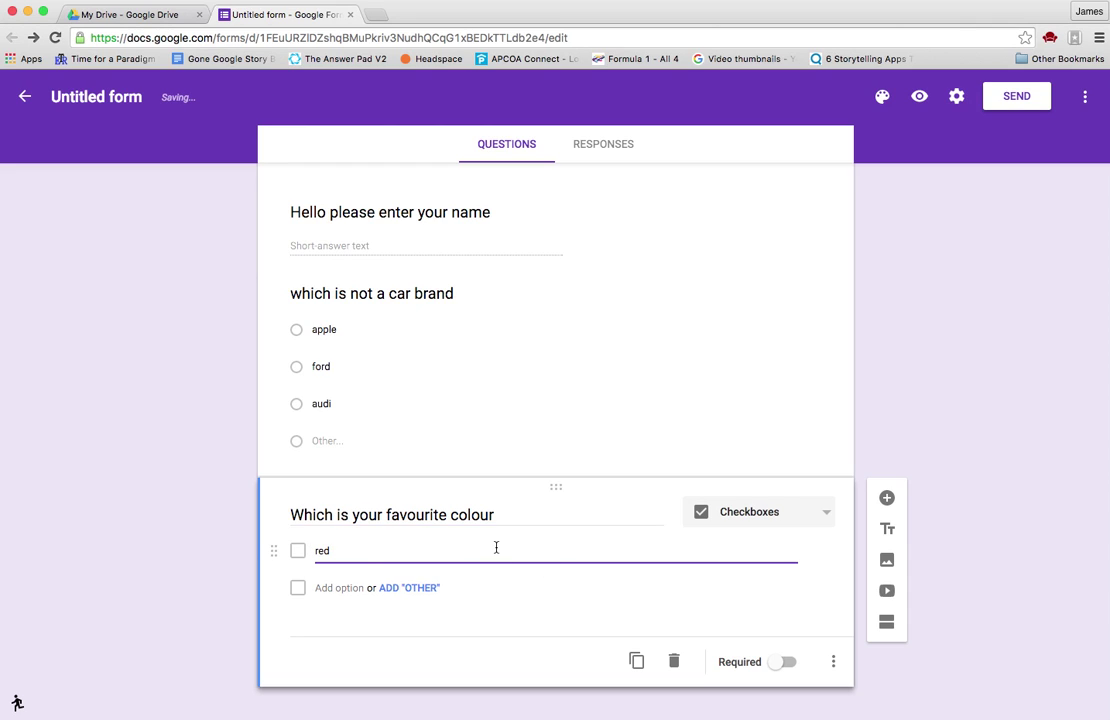
pyautogui.press('Return')
pyautogui.write('blue')
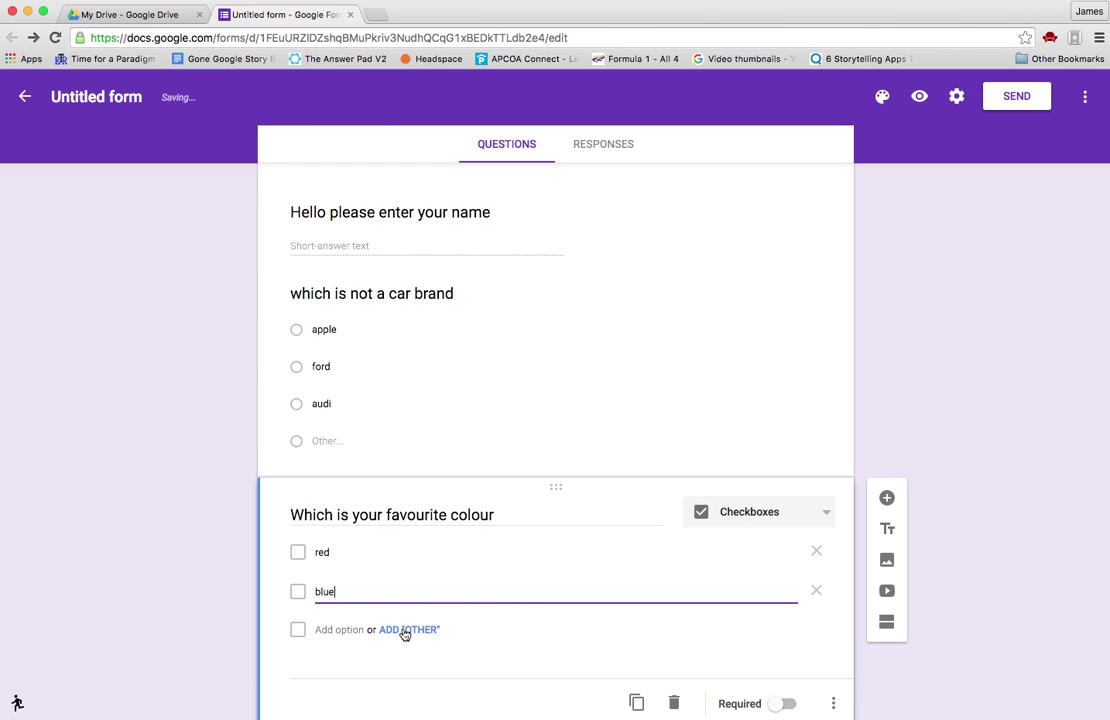
pyautogui.click(405, 630)
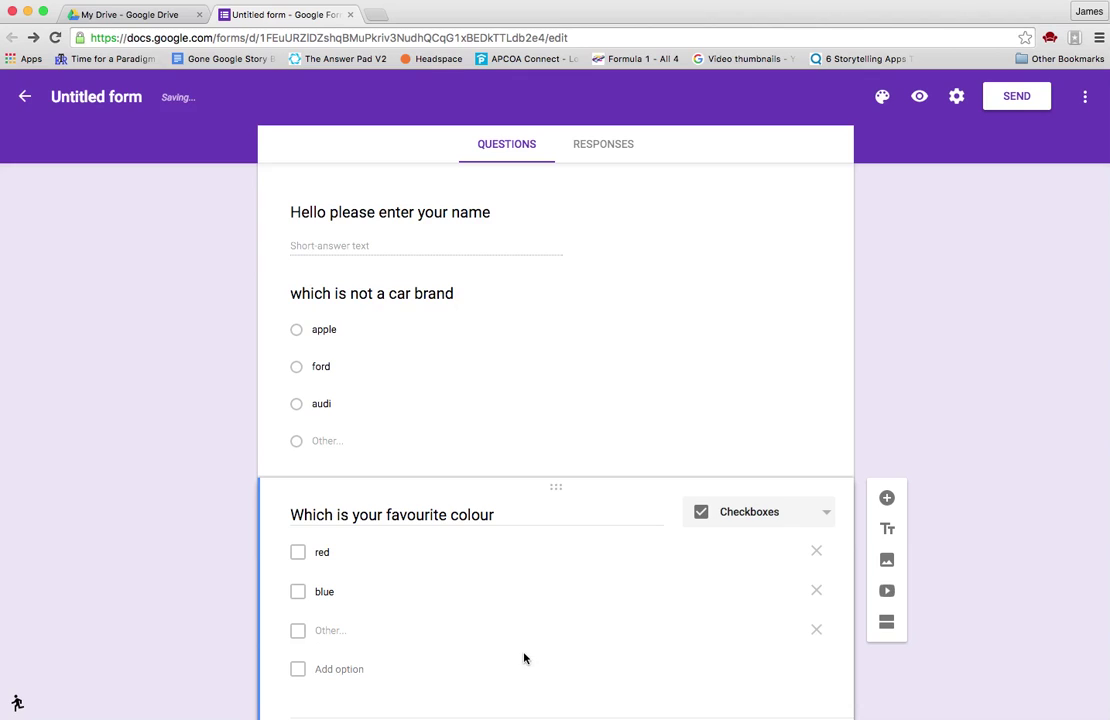
pyautogui.scroll(-2, 523, 656)
pyautogui.click(775, 655)
pyautogui.scroll(4, 592, 416)
pyautogui.scroll(1, 592, 416)
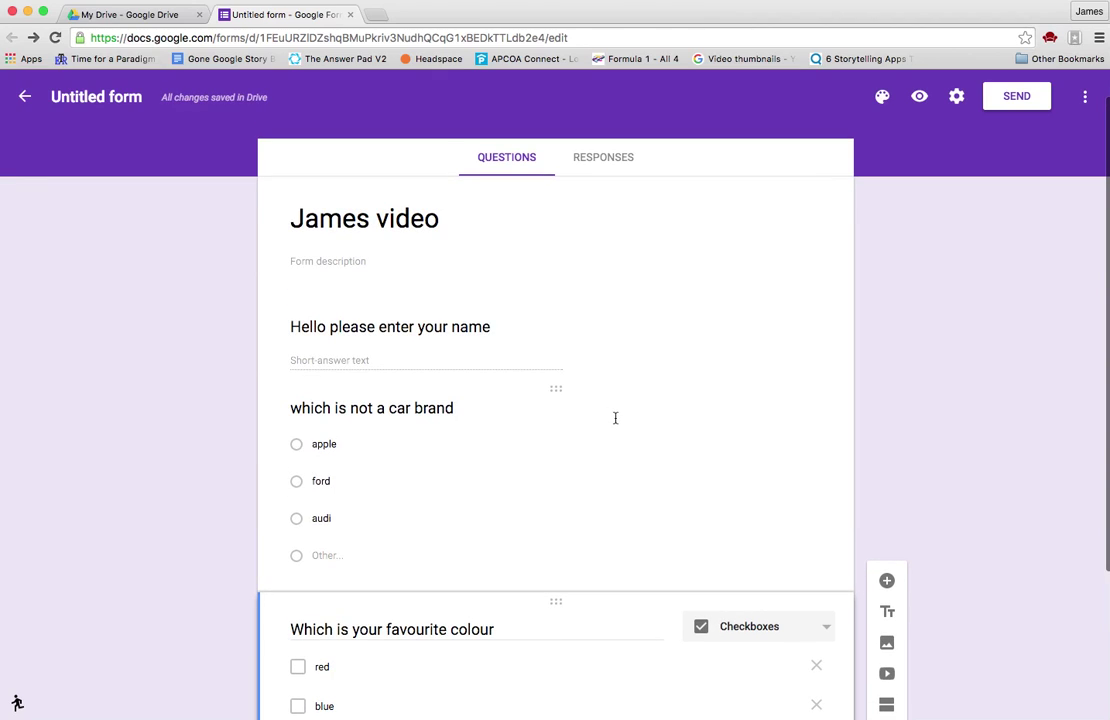
pyautogui.scroll(-1, 614, 422)
pyautogui.scroll(-2, 903, 533)
# Add a new section, move it above the colour question, and title it Section2
pyautogui.click(888, 510)
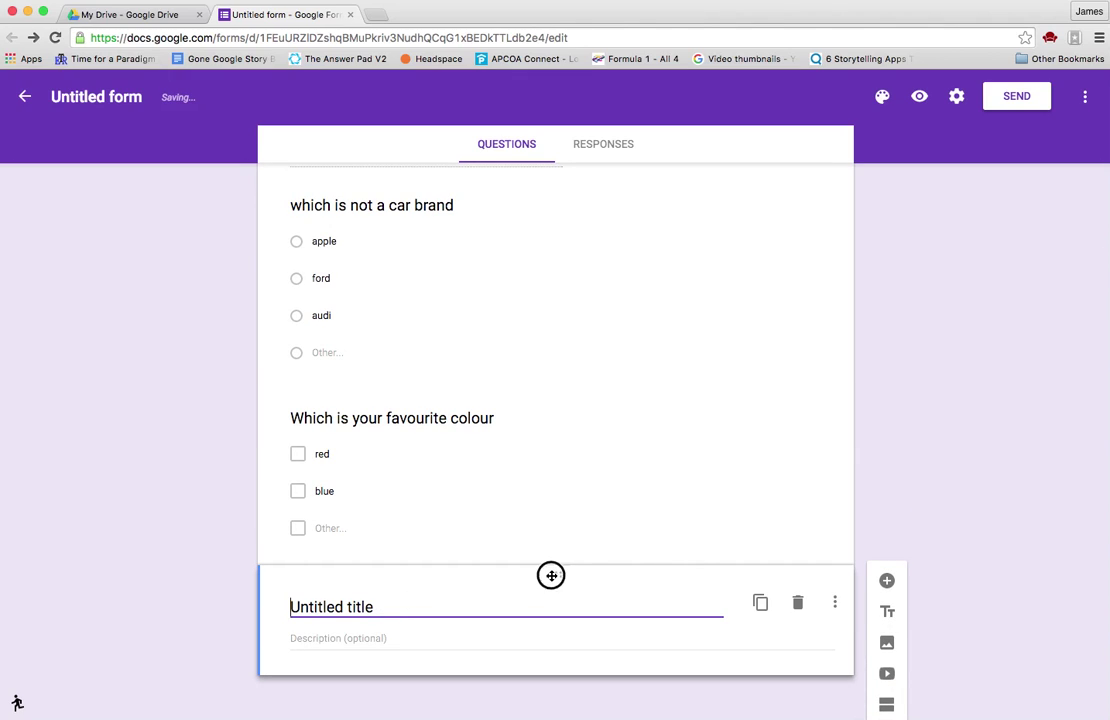
pyautogui.moveTo(551, 575); pyautogui.dragTo(527, 372)
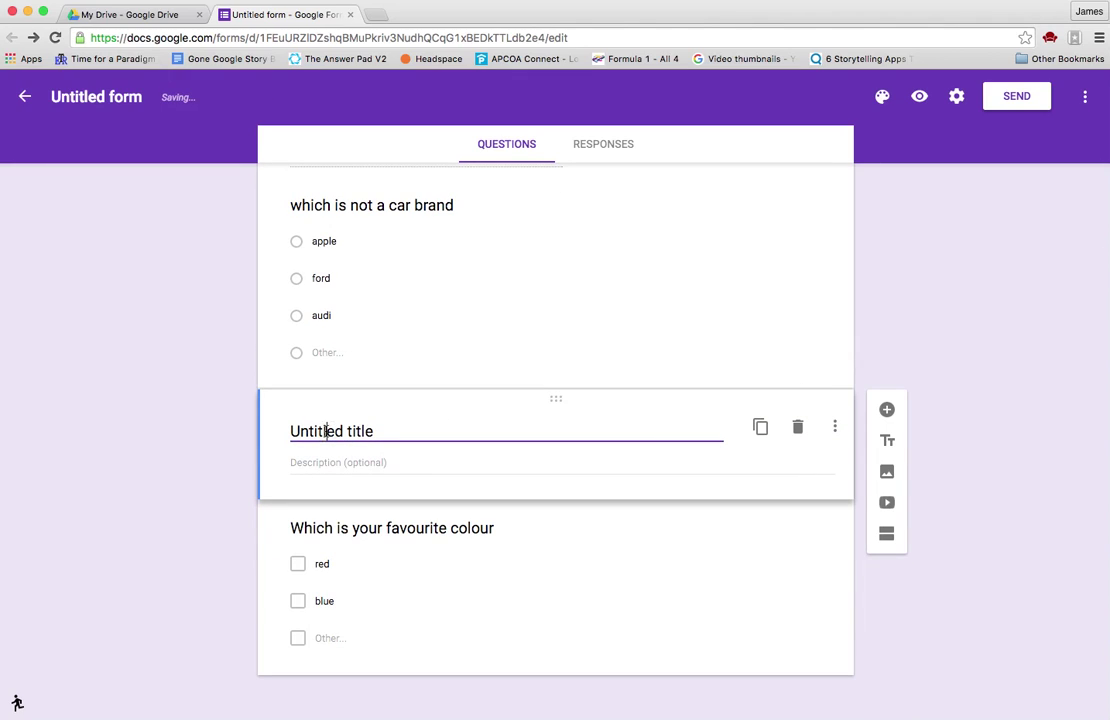
pyautogui.tripleClick(347, 430)
pyautogui.write('Section2')
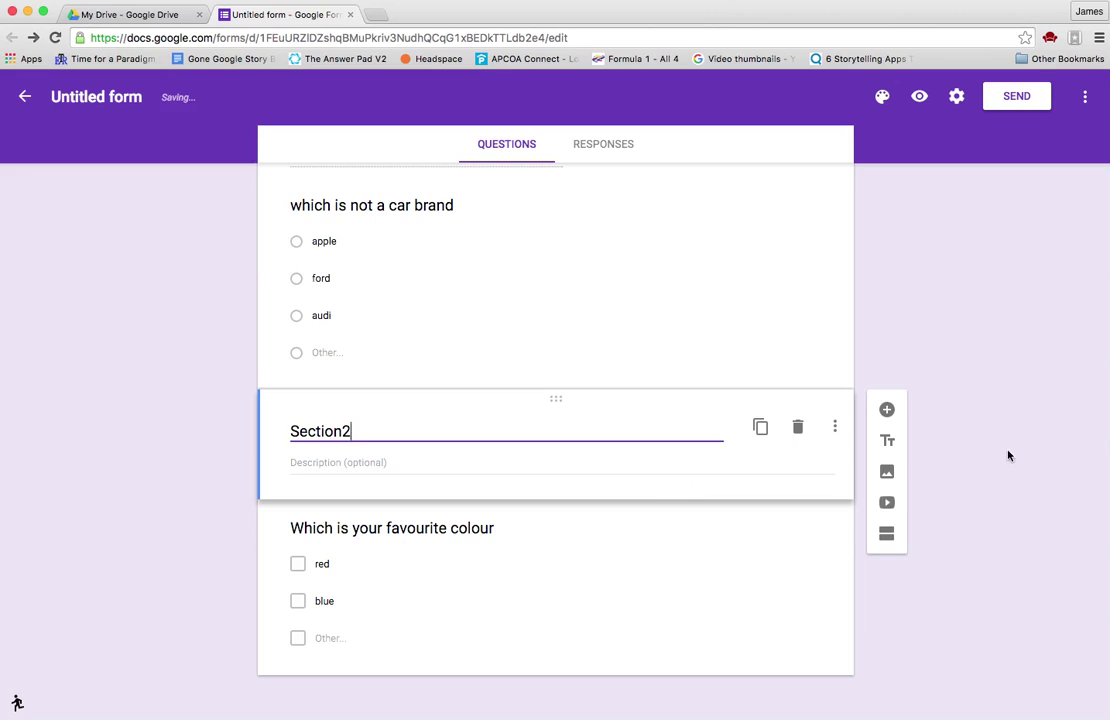
pyautogui.click(997, 422)
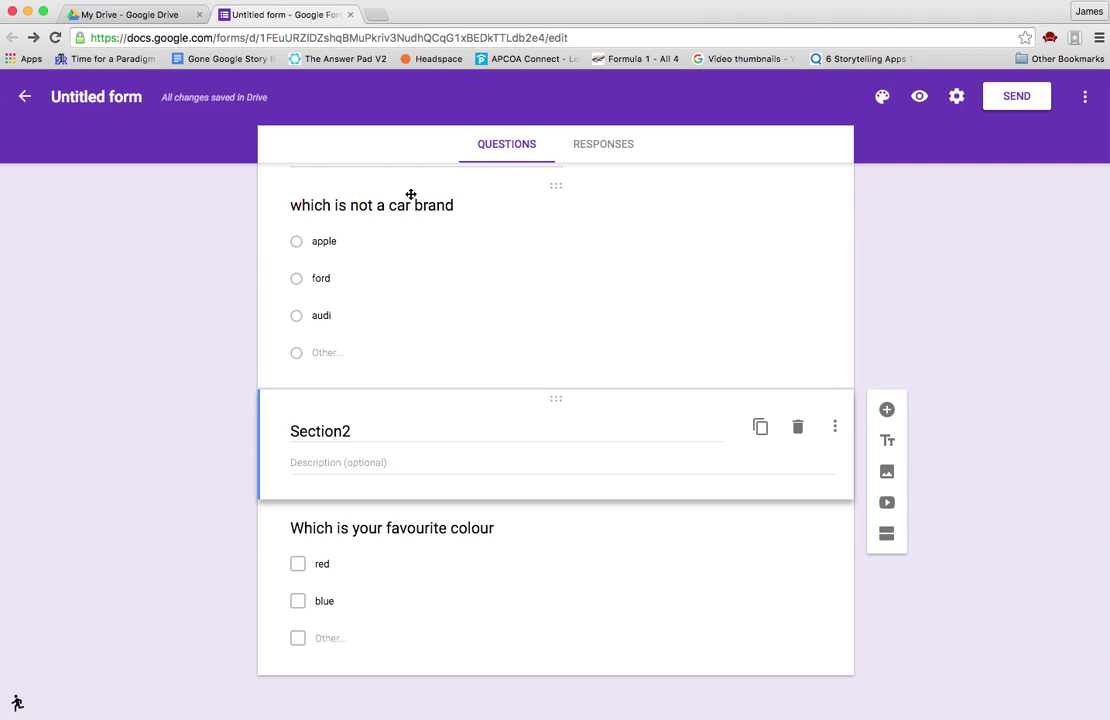
# Rename the form 'James video' from the header title field
pyautogui.click(95, 98)
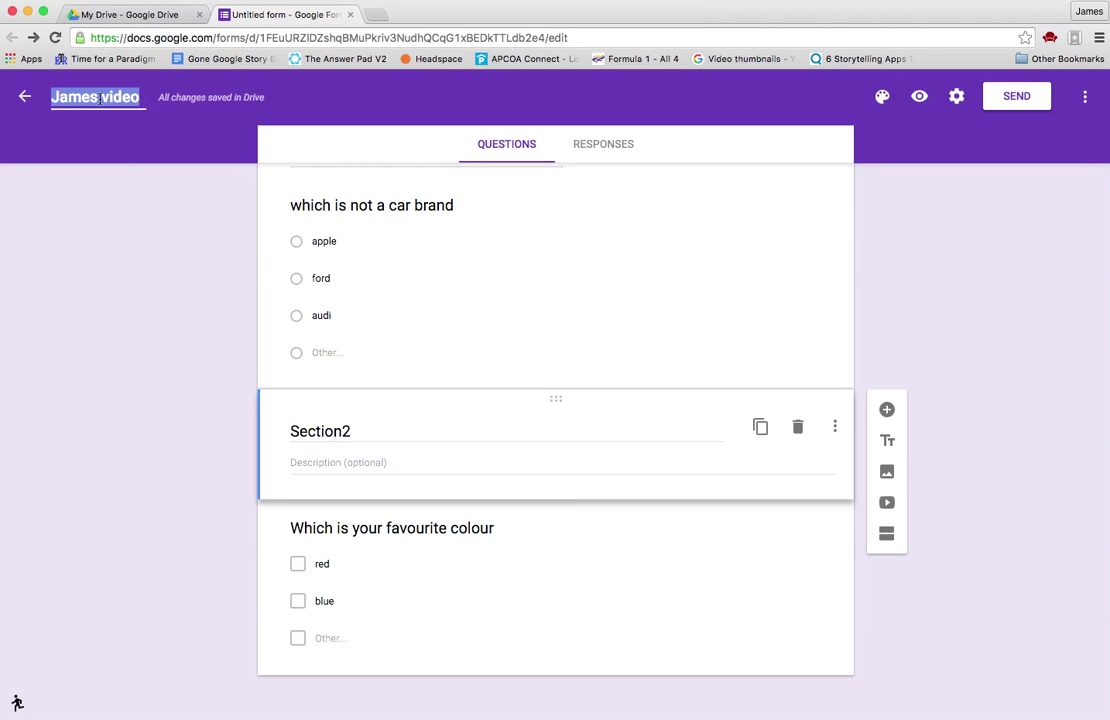
pyautogui.click(100, 275)
pyautogui.scroll(4, 572, 335)
pyautogui.scroll(2, 572, 335)
# Generate a shortened share link on the Send dialog's Link tab, then cancel out
pyautogui.click(1030, 105)
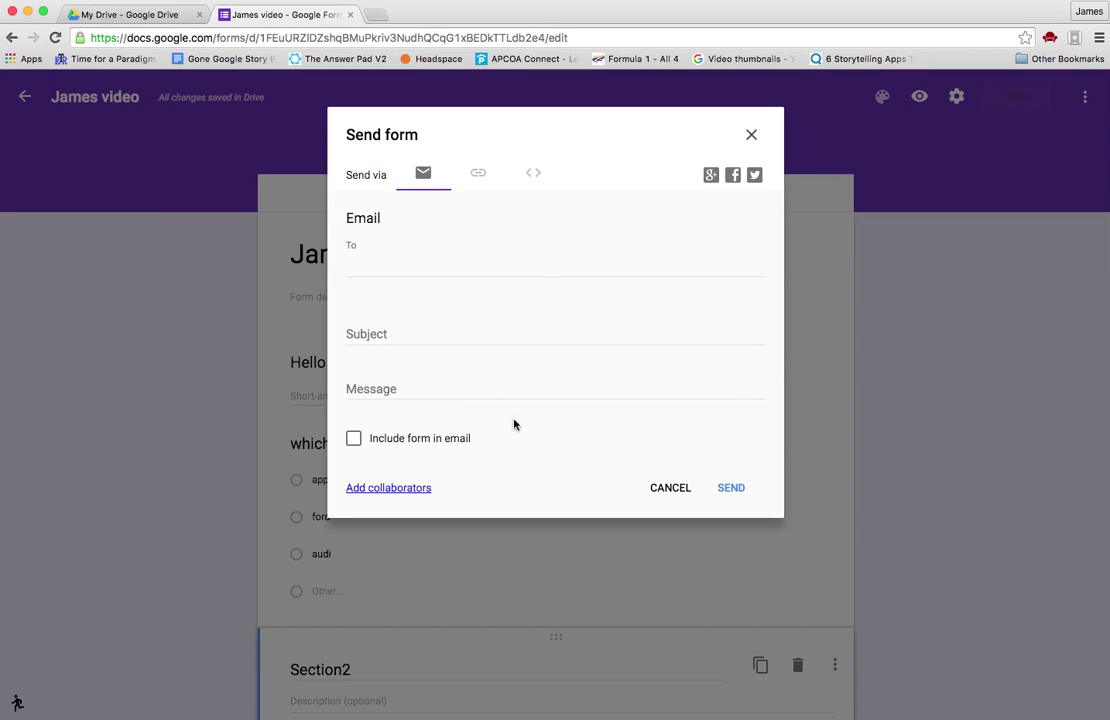
pyautogui.click(479, 175)
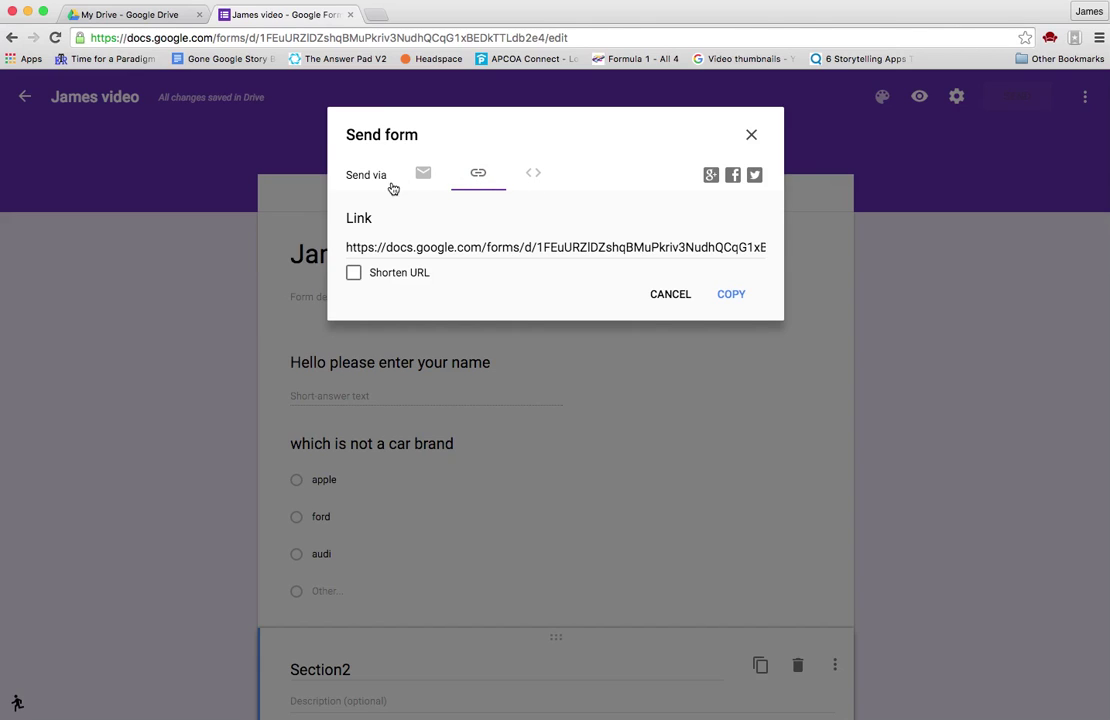
pyautogui.click(353, 273)
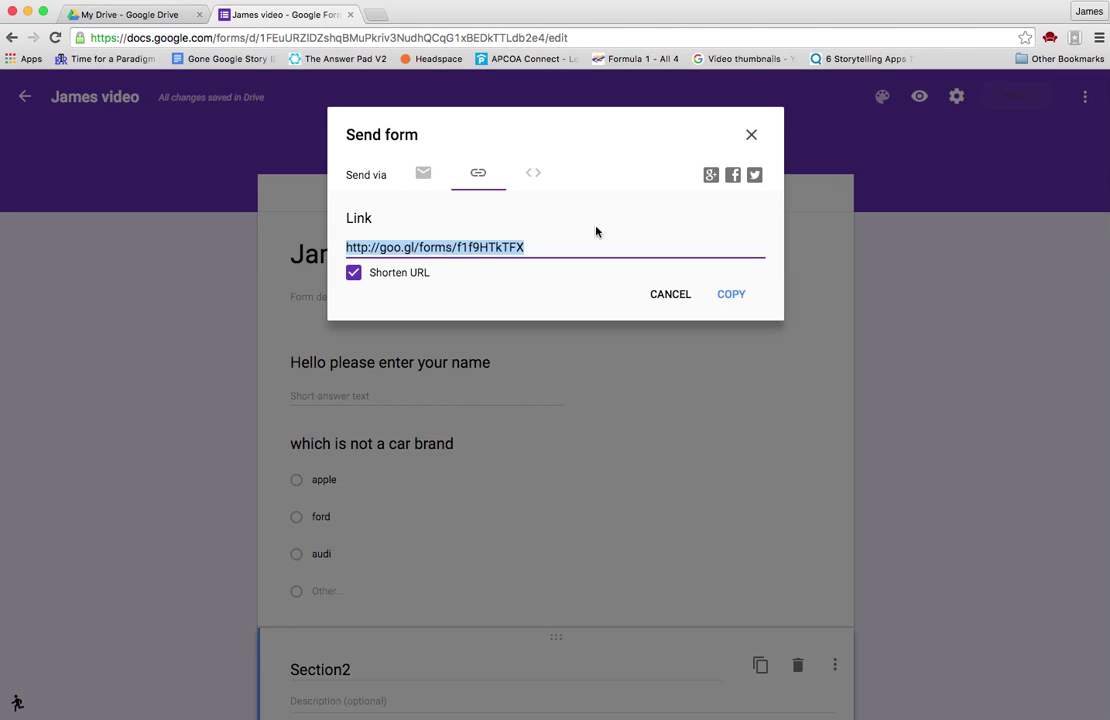
pyautogui.click(669, 294)
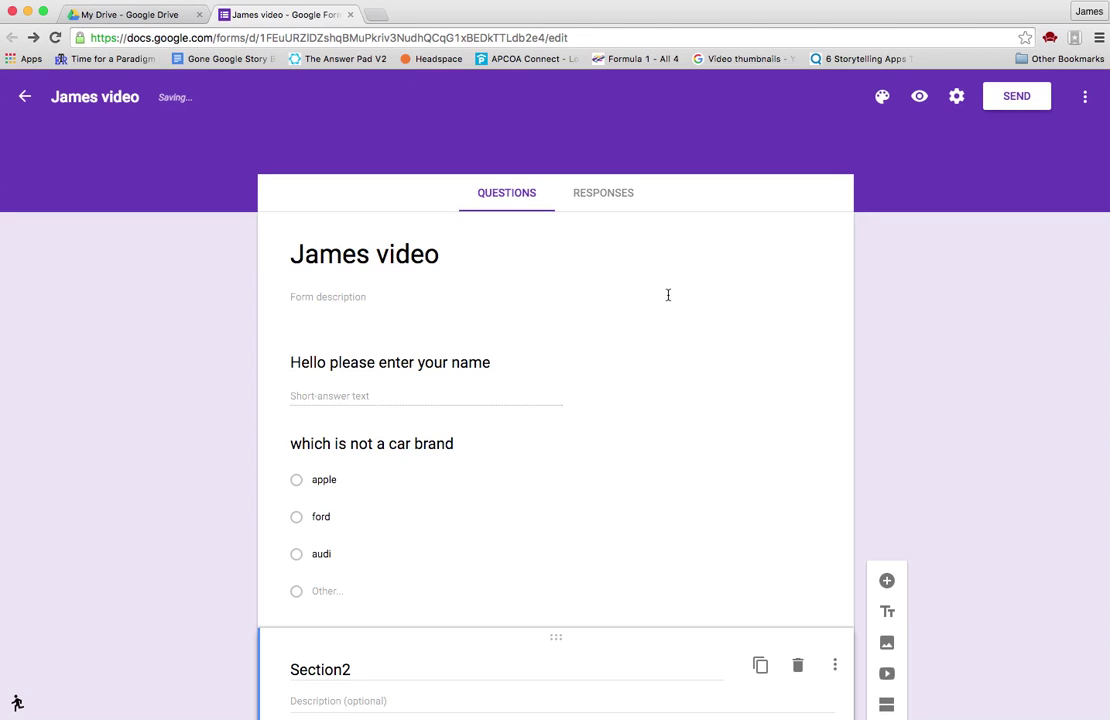
pyautogui.scroll(-1, 302, 378)
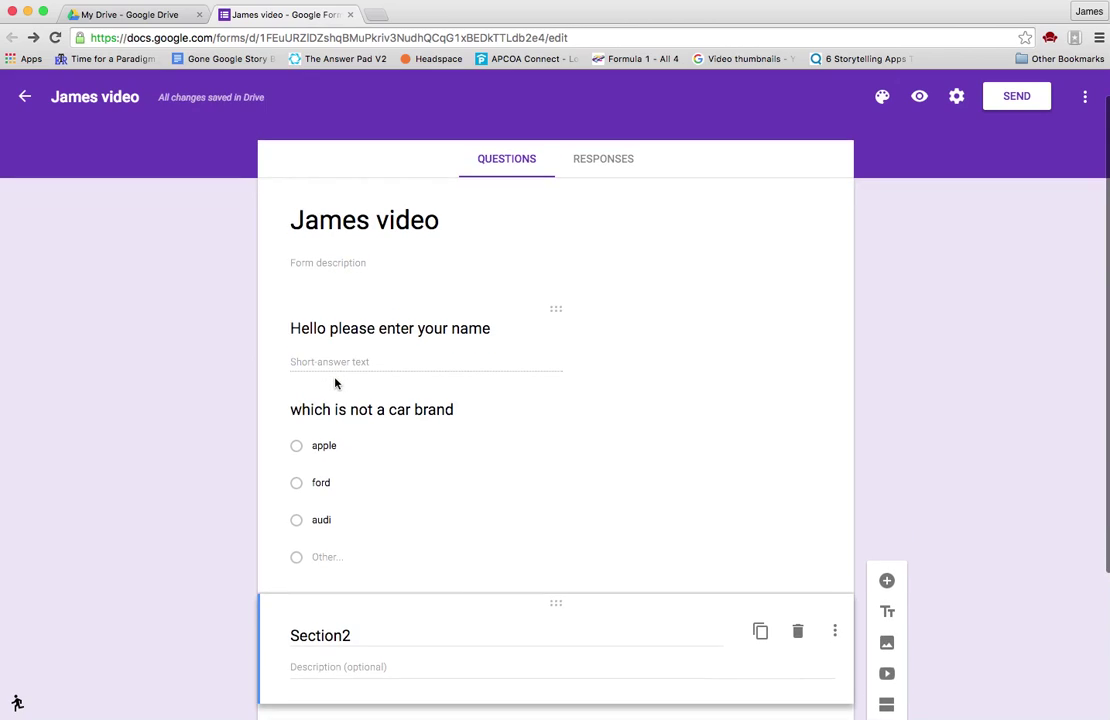